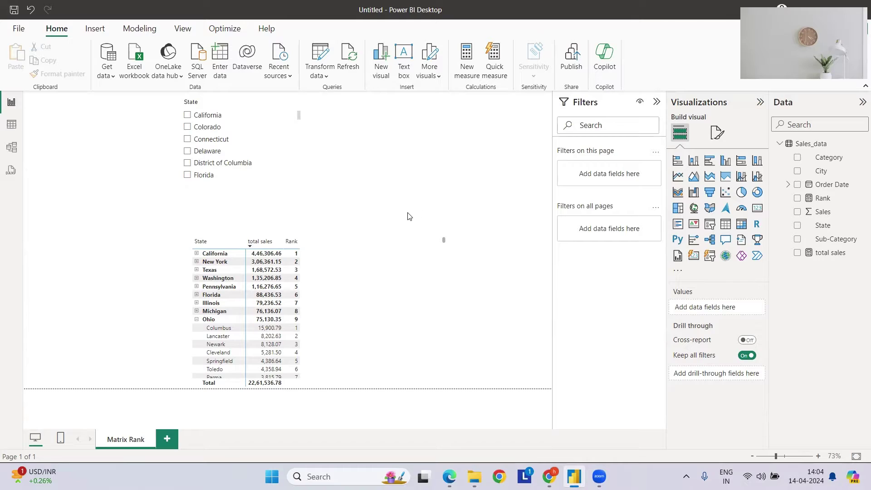
# Step: Expand California, then collapse the Ohio, Virginia and North Carolina city rows
pyautogui.click(196, 254)
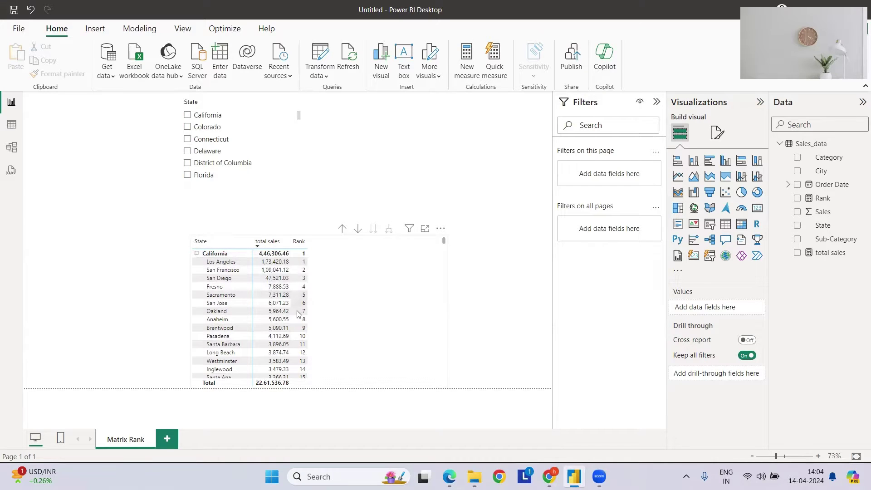
pyautogui.scroll(-5, 294, 357)
pyautogui.scroll(5, 277, 291)
pyautogui.scroll(-15, 254, 289)
pyautogui.scroll(4, 255, 289)
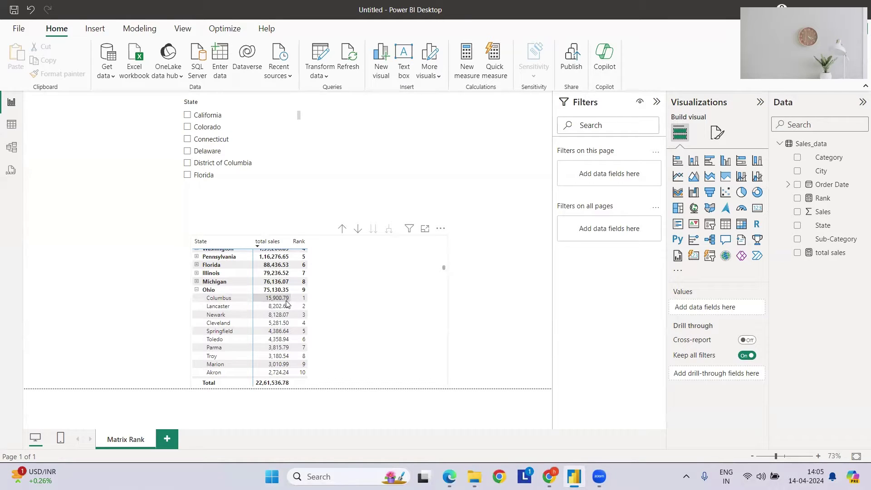
pyautogui.click(196, 290)
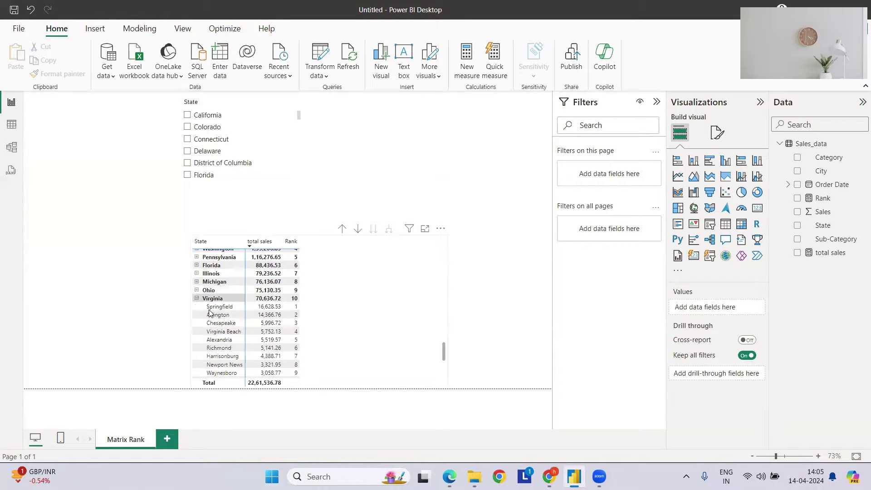
pyautogui.click(197, 298)
pyautogui.click(196, 307)
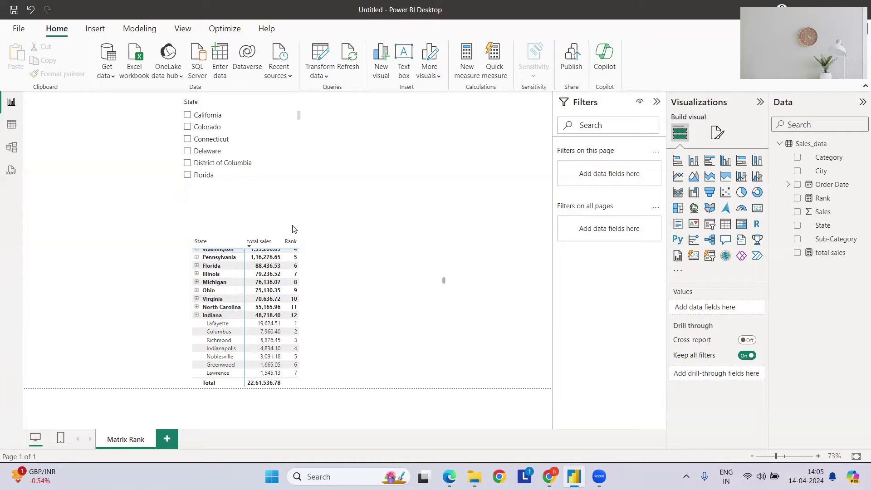
# Step: Collapse California and move the matrix to the page's upper left
pyautogui.click(368, 276)
pyautogui.scroll(6, 299, 282)
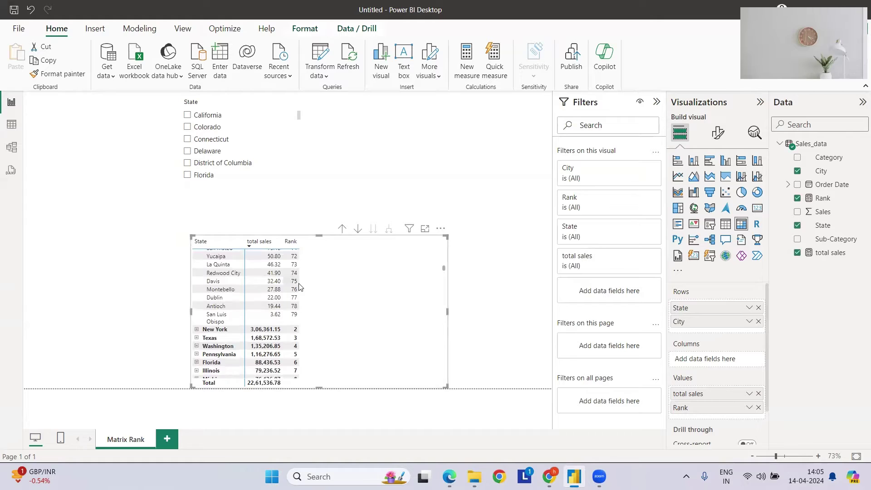
pyautogui.scroll(5, 293, 273)
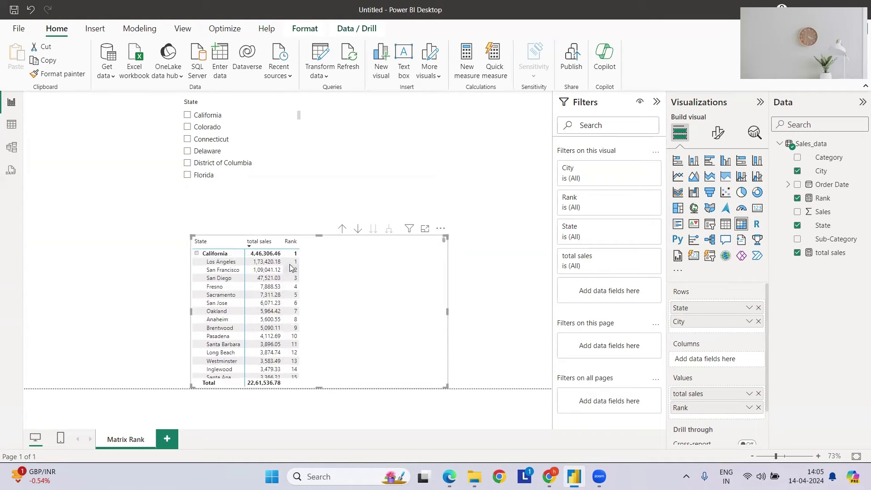
pyautogui.click(197, 255)
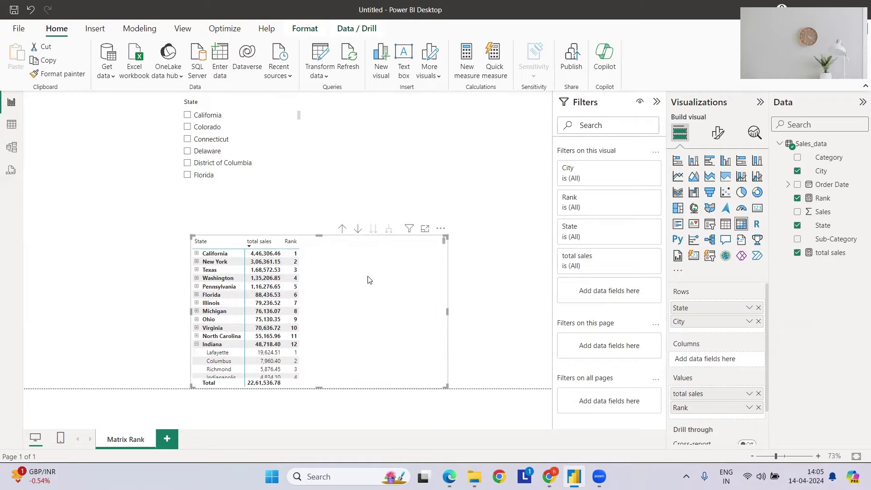
pyautogui.moveTo(393, 261); pyautogui.dragTo(233, 217)
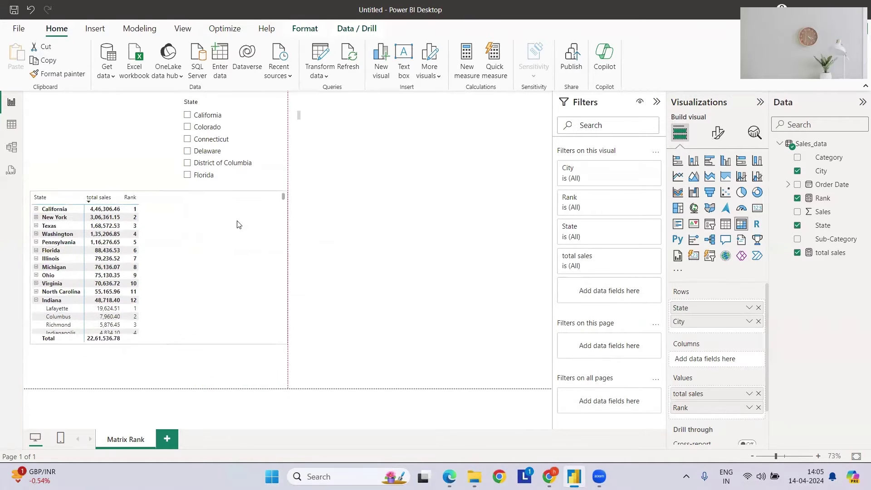
# Step: Add a new page holding an empty matrix, moved to the centre and enlarged
pyautogui.click(167, 439)
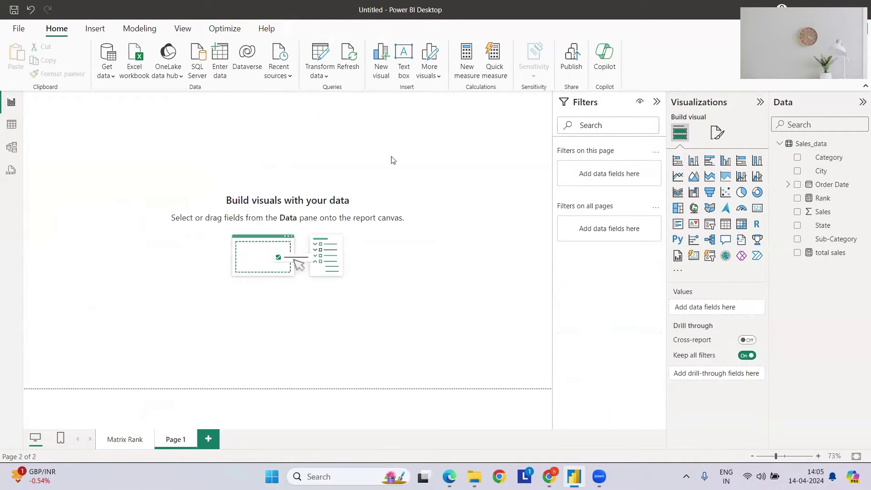
pyautogui.click(742, 224)
pyautogui.moveTo(85, 150); pyautogui.dragTo(190, 279)
pyautogui.moveTo(249, 337); pyautogui.dragTo(371, 388)
# Step: Fill the matrix with State and total sales, sort highest first, and start a Sales_data measure
pyautogui.click(797, 225)
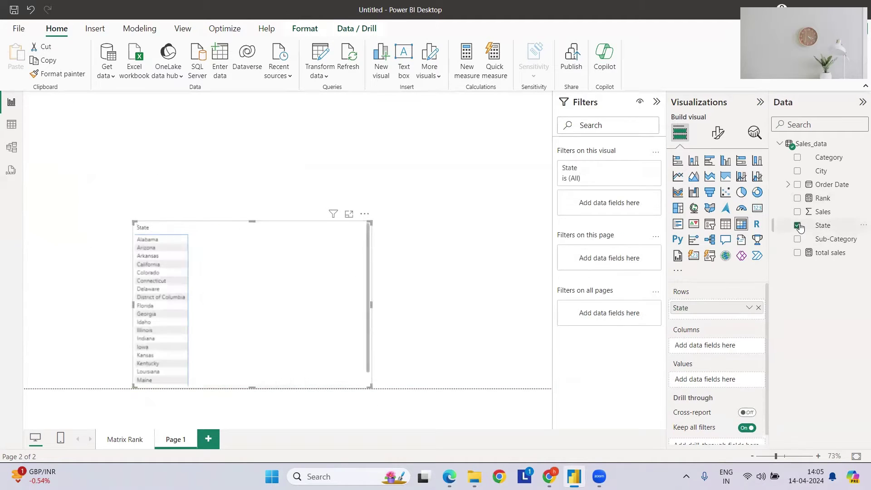
pyautogui.click(798, 253)
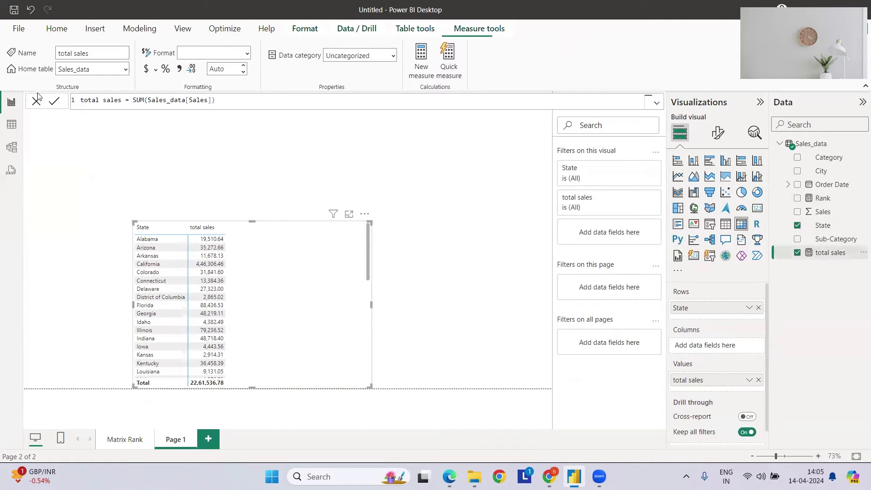
pyautogui.click(202, 227)
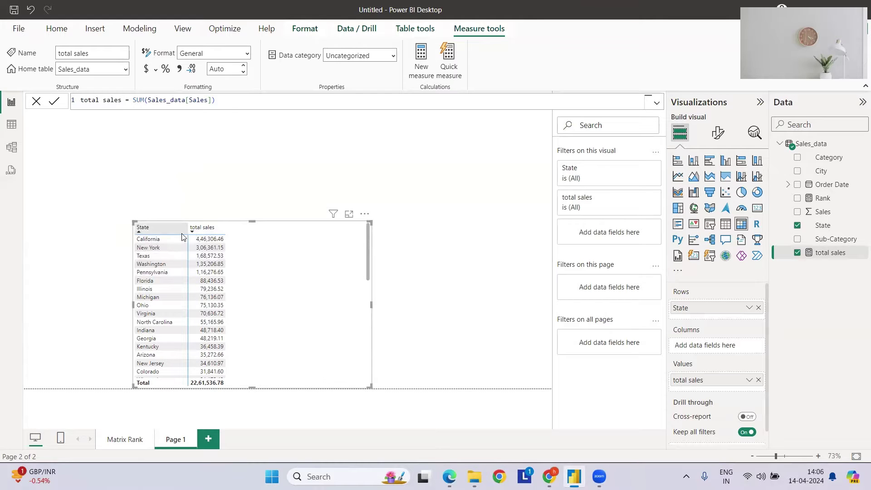
pyautogui.click(810, 143)
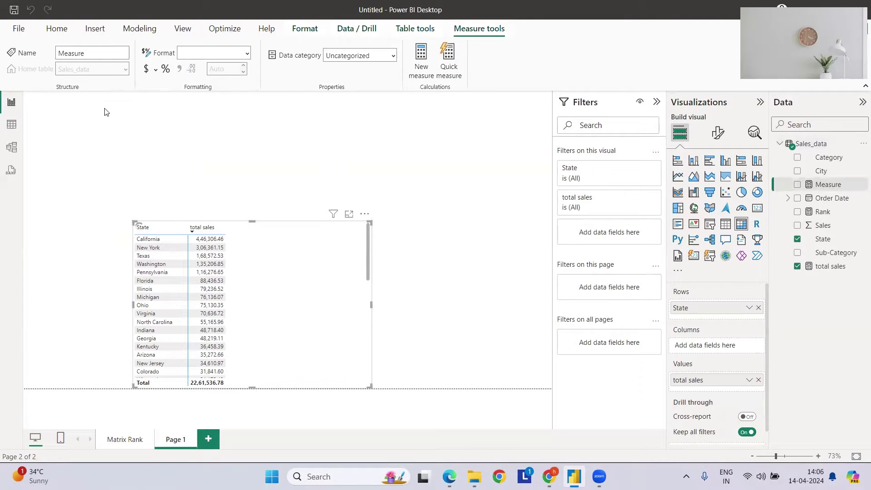
# Step: Name the measure 'Rank the sales' and begin RANKX over ALLSELECTED(Sales_data[State])
pyautogui.click(88, 103)
pyautogui.doubleClick(88, 100)
pyautogui.write('Rank the sale')
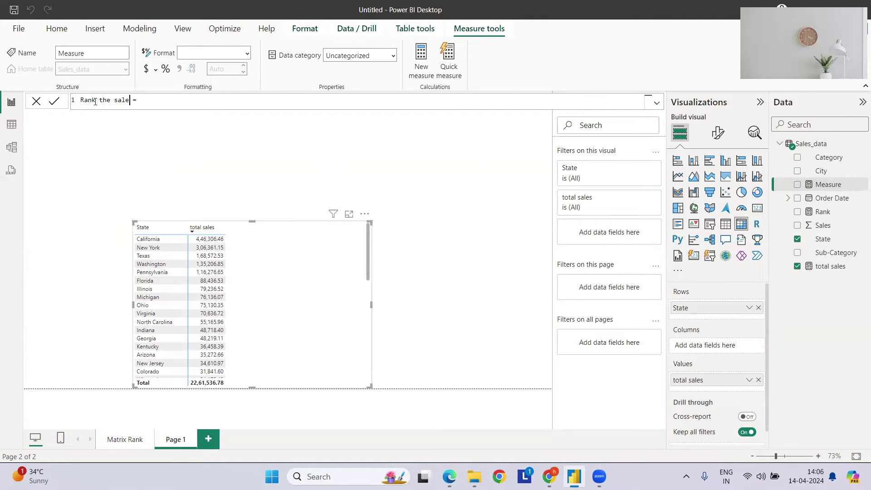
pyautogui.write('s')
pyautogui.write(' rankx')
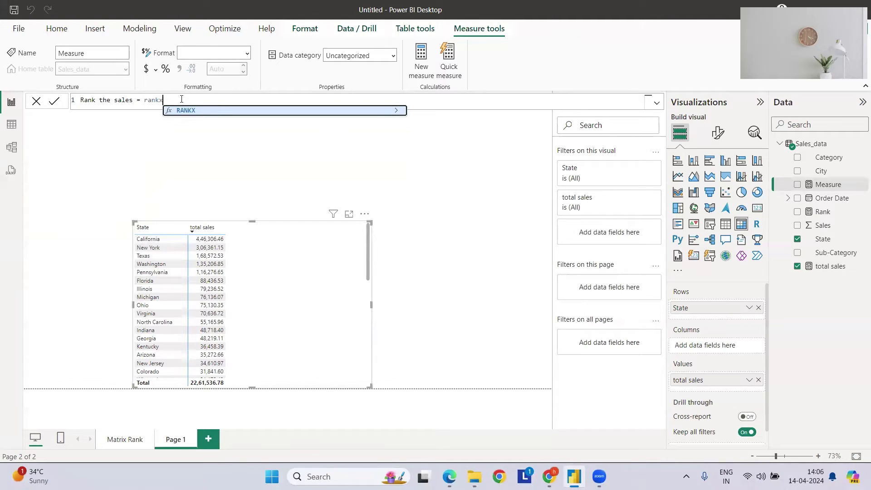
pyautogui.press('Tab')
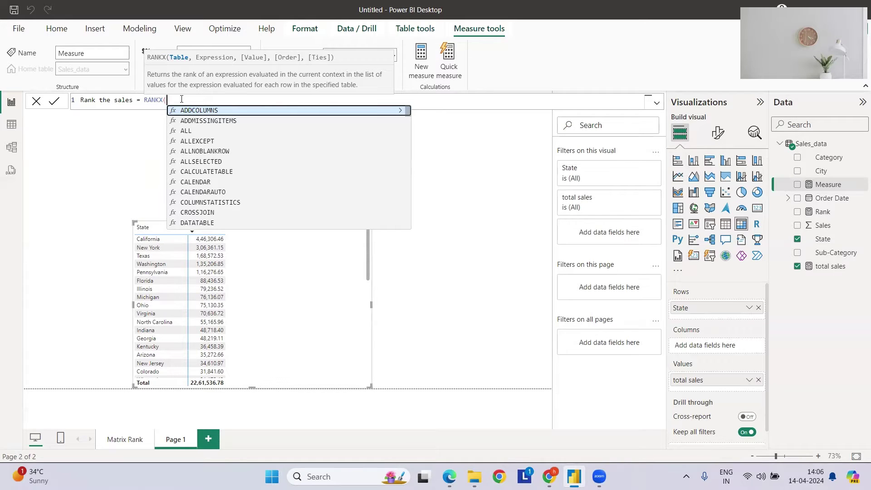
pyautogui.write('all')
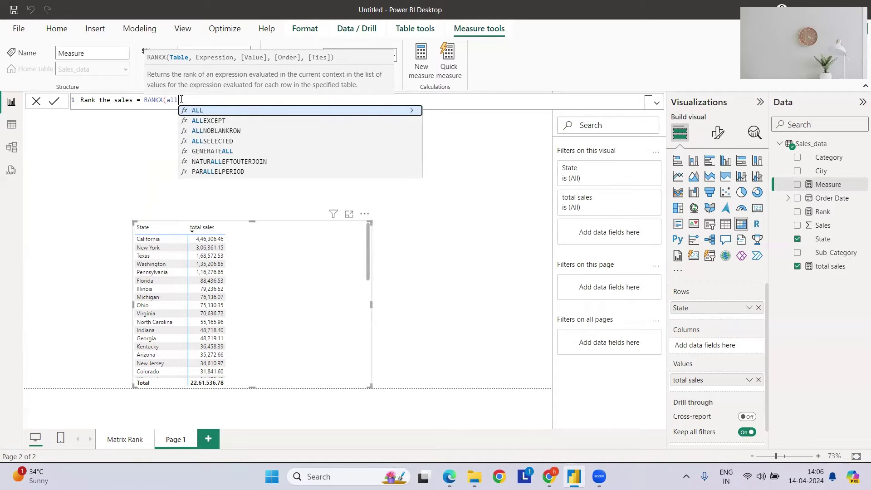
pyautogui.write('s')
pyautogui.press('Tab')
pyautogui.write('sal')
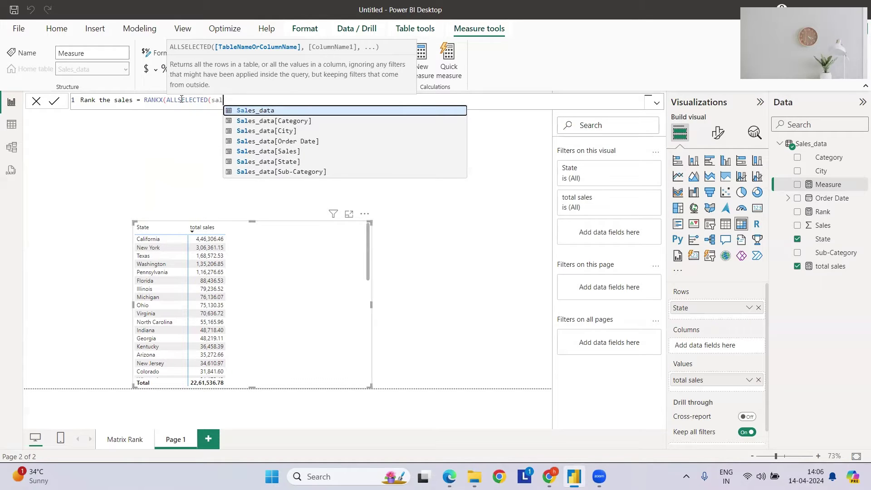
pyautogui.press('Down')
pyautogui.press('Down')
pyautogui.press('Down')
pyautogui.press('Down')
pyautogui.press('Down')
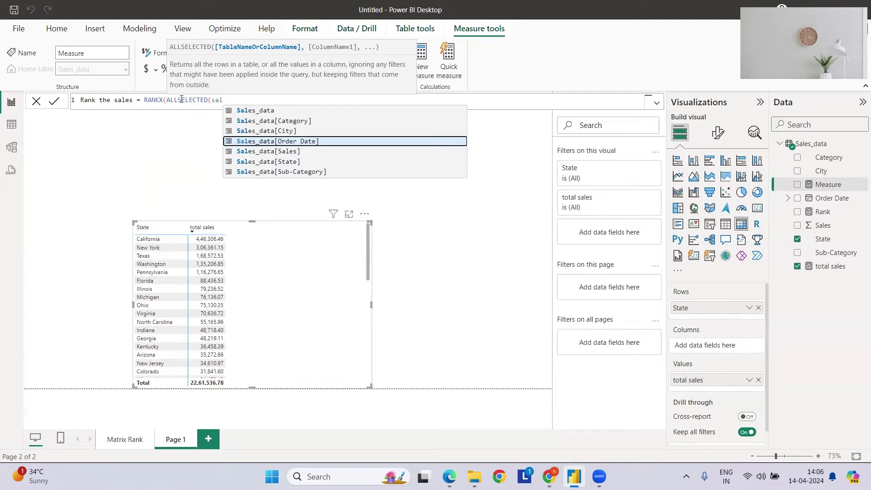
pyautogui.press('Tab')
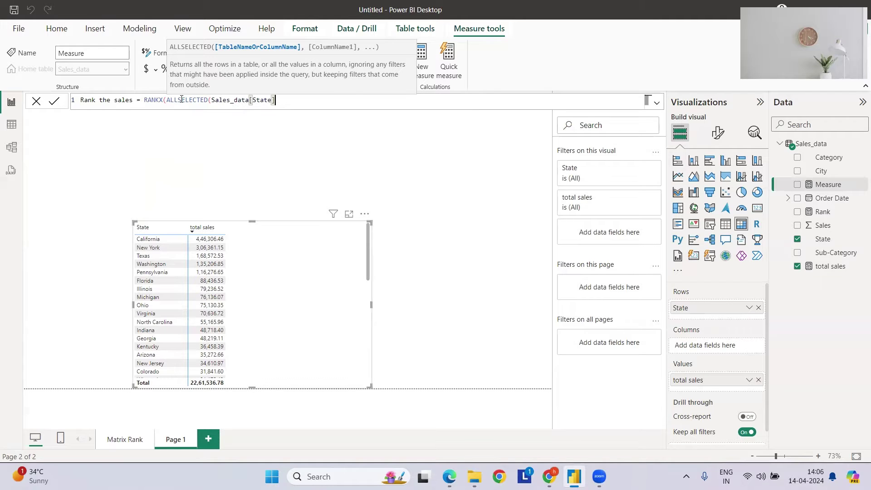
# Step: Complete the RANKX with [total sales], DESC and Dense arguments and commit it
pyautogui.write('),')
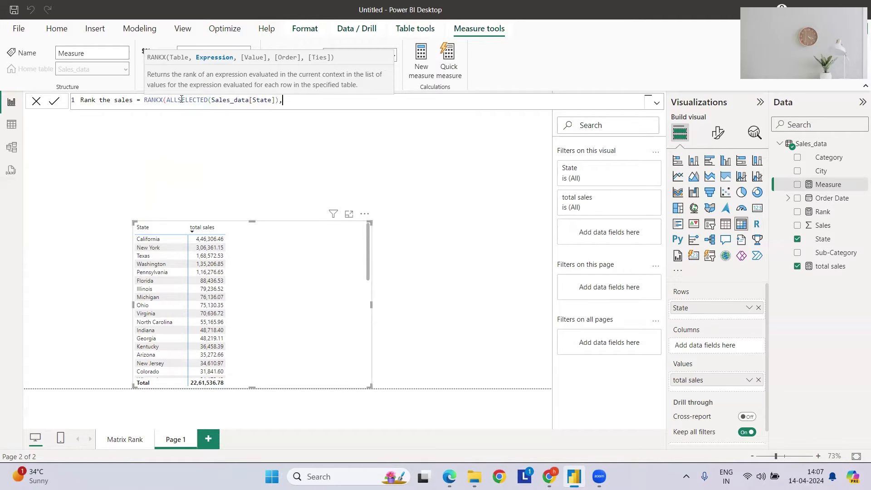
pyautogui.write('[')
pyautogui.press('Tab')
pyautogui.write(',,')
pyautogui.press('Down')
pyautogui.press('Tab')
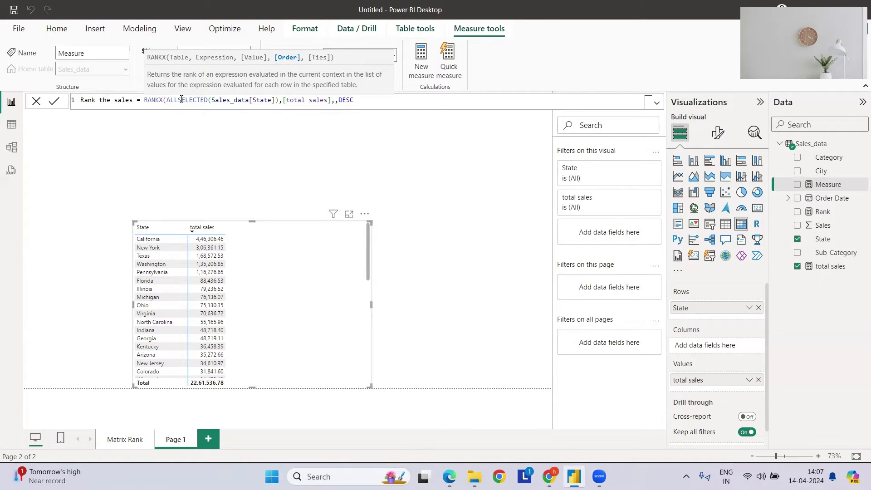
pyautogui.write(',')
pyautogui.press('Down')
pyautogui.press('Tab')
pyautogui.write(')')
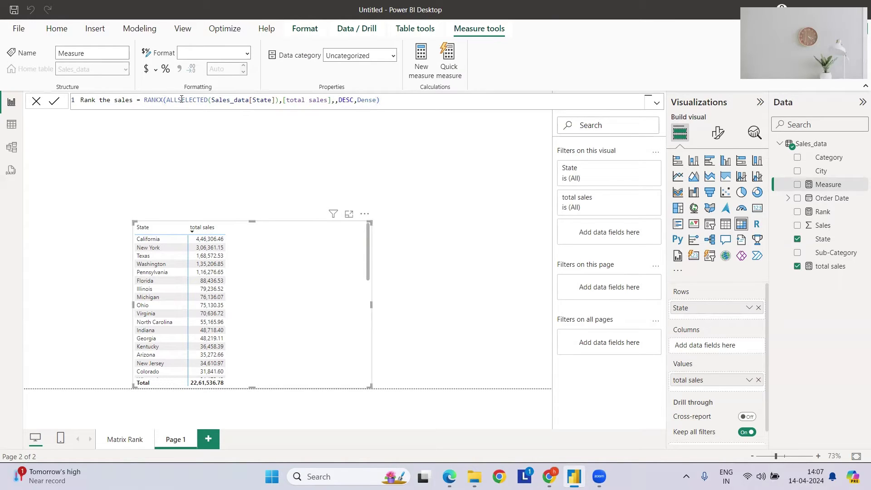
pyautogui.press('Return')
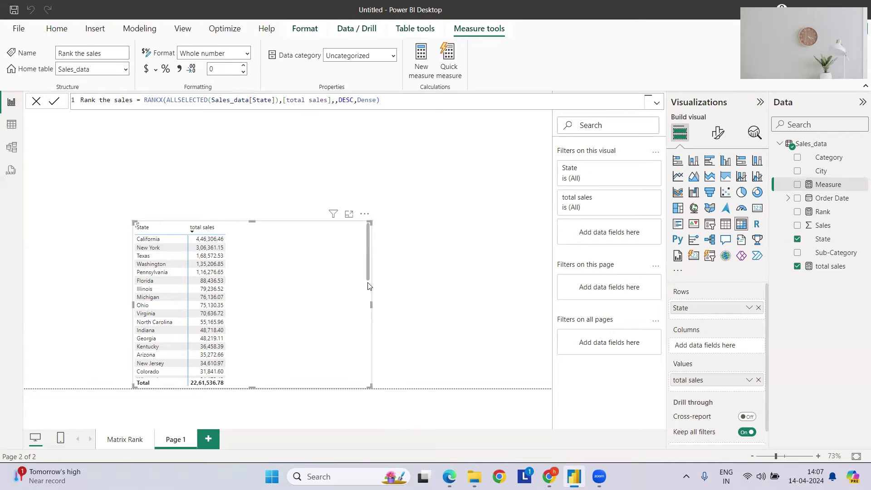
# Step: Add Rank the sales and City under State to the matrix, then expand California
pyautogui.click(797, 211)
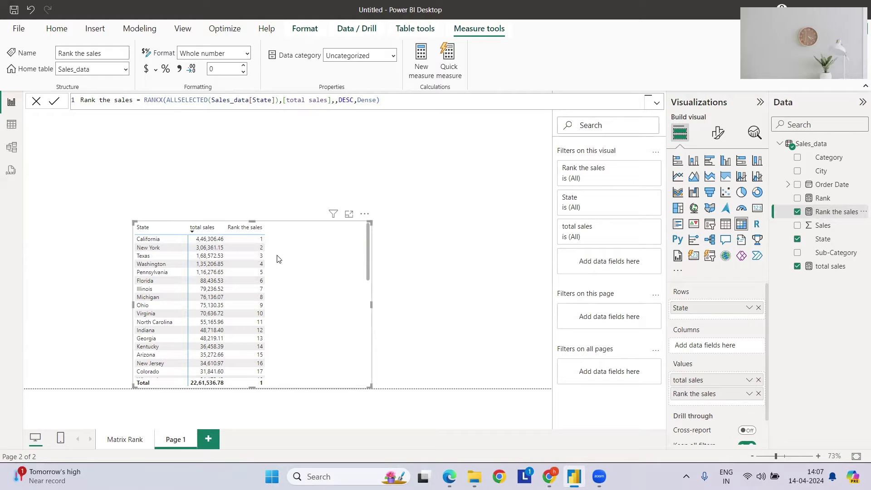
pyautogui.moveTo(831, 171); pyautogui.dragTo(717, 317)
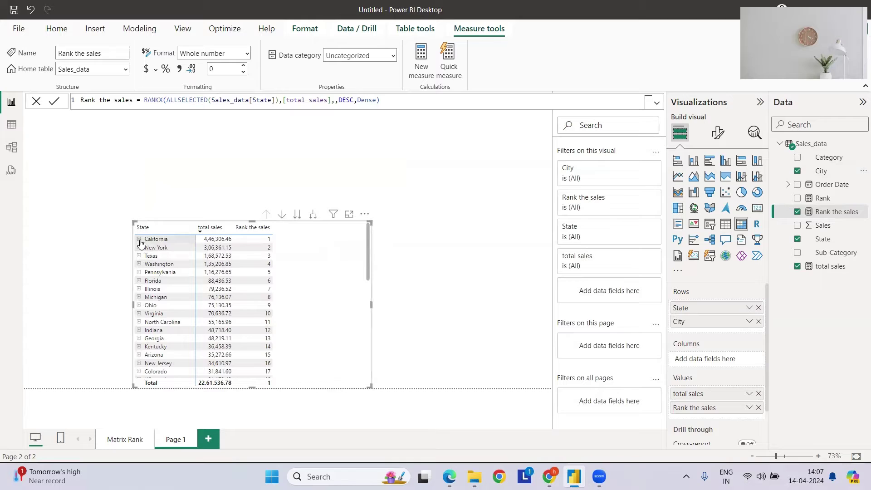
pyautogui.click(139, 240)
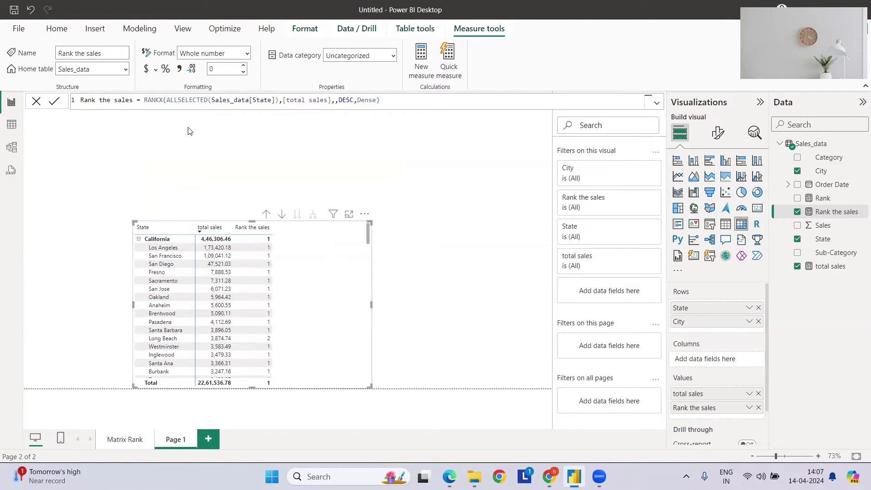
pyautogui.doubleClick(258, 102)
# Step: Change the rank formula's column from State to Sales_data[City] and commit it
pyautogui.write('ci')
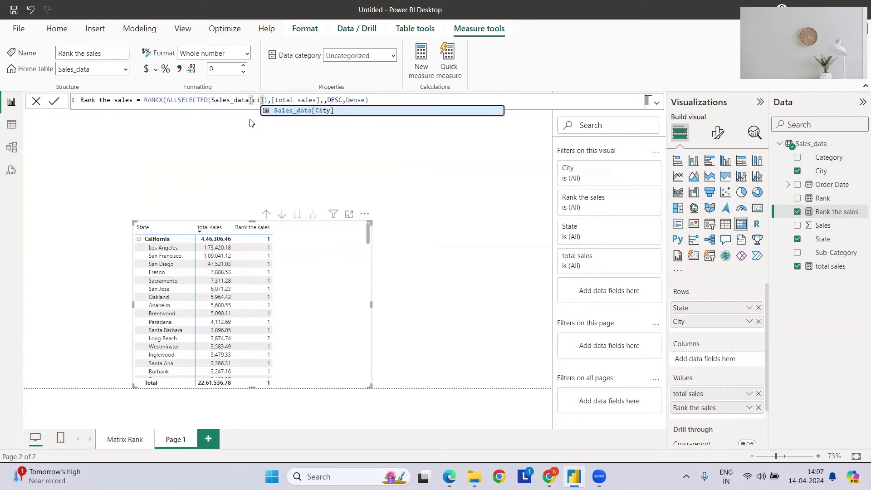
pyautogui.press('Tab')
pyautogui.press('Return')
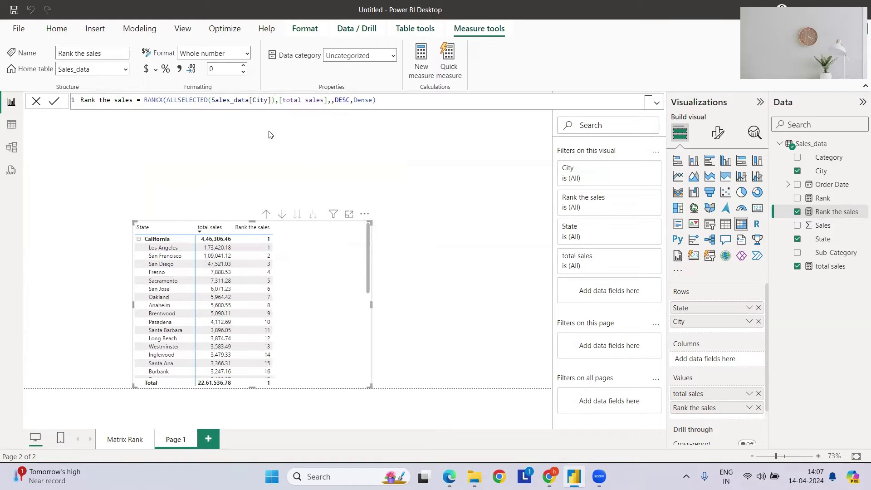
pyautogui.scroll(-15, 251, 341)
pyautogui.scroll(-5, 234, 273)
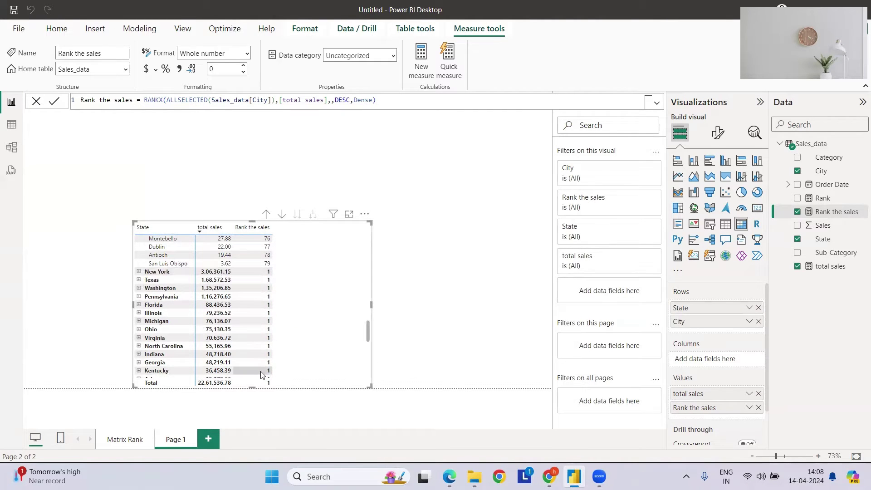
pyautogui.scroll(8, 233, 326)
pyautogui.scroll(13, 230, 322)
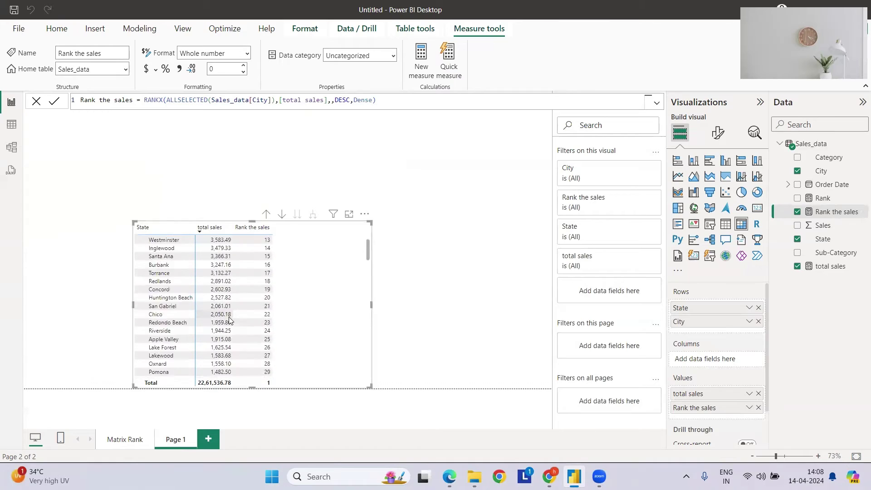
# Step: Break the formula so the RANKX expression sits on its own second line
pyautogui.hotkey('shift', 'End')
pyautogui.hotkey('ctrl', 'c')
pyautogui.click(392, 102)
pyautogui.hotkey('shift', 'Return')
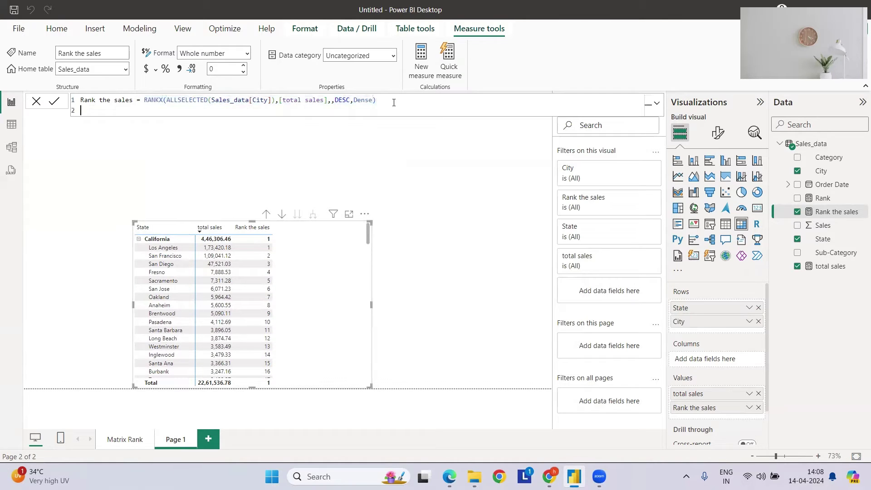
pyautogui.click(144, 100)
pyautogui.hotkey('shift', 'Return')
# Step: Prefix RANKX with 'var rankcity =' and add a 'var rankstet' line ranking Sales_data[State]
pyautogui.write('var ')
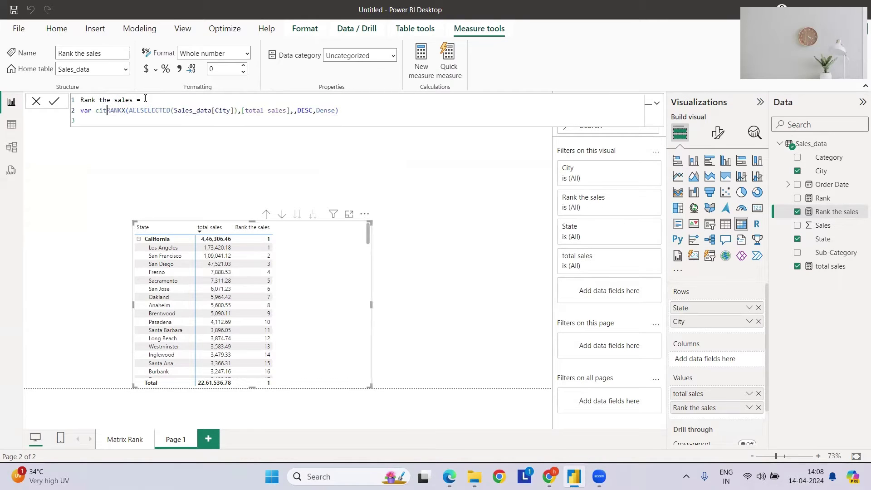
pyautogui.write('rankcity =')
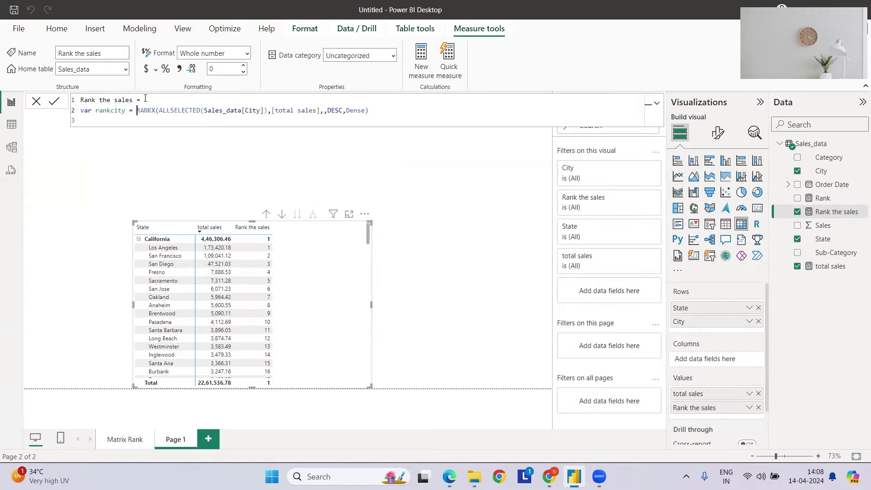
pyautogui.press('Return')
pyautogui.write('var rankstet')
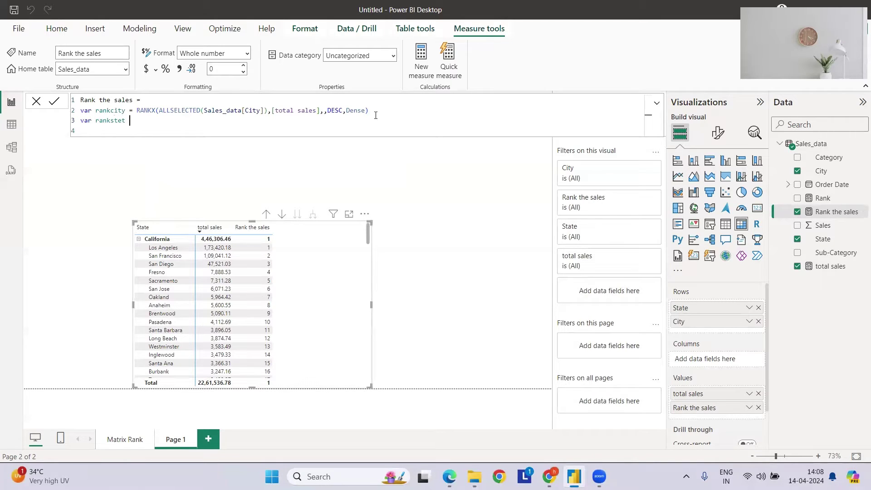
pyautogui.write(' =')
pyautogui.hotkey('ctrl', 'v')
pyautogui.click(139, 116)
pyautogui.doubleClick(252, 120)
pyautogui.write('st')
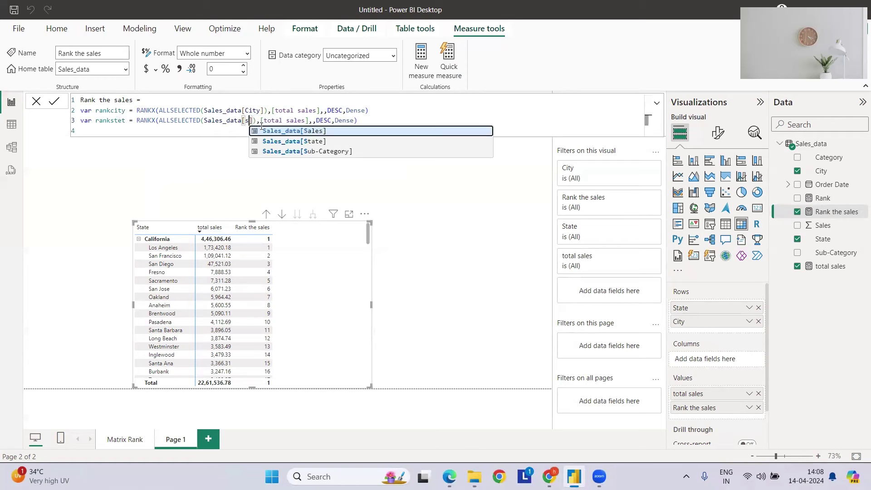
pyautogui.press('Tab')
# Step: Correct the second variable's name to rankstate and add a return line
pyautogui.doubleClick(110, 112)
pyautogui.doubleClick(116, 122)
pyautogui.click(127, 121)
pyautogui.press('BackSpace')
pyautogui.press('BackSpace')
pyautogui.write('ate')
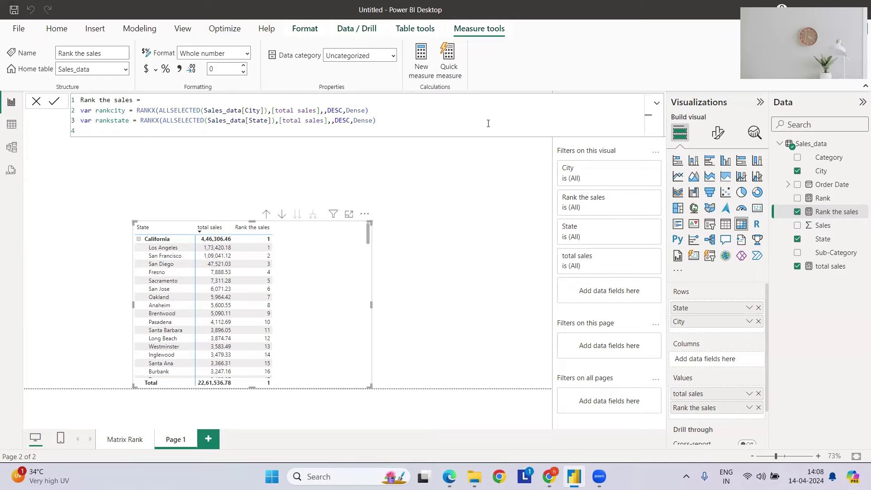
pyautogui.press('Return')
pyautogui.write('return')
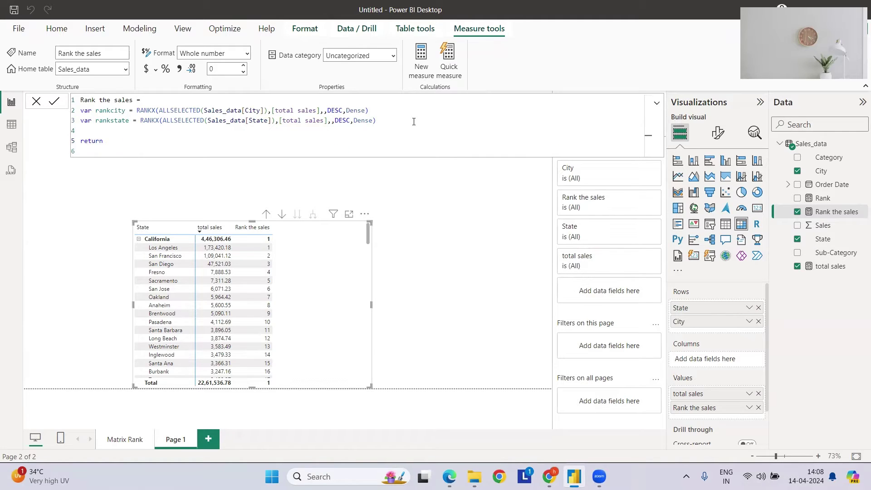
pyautogui.press('Return')
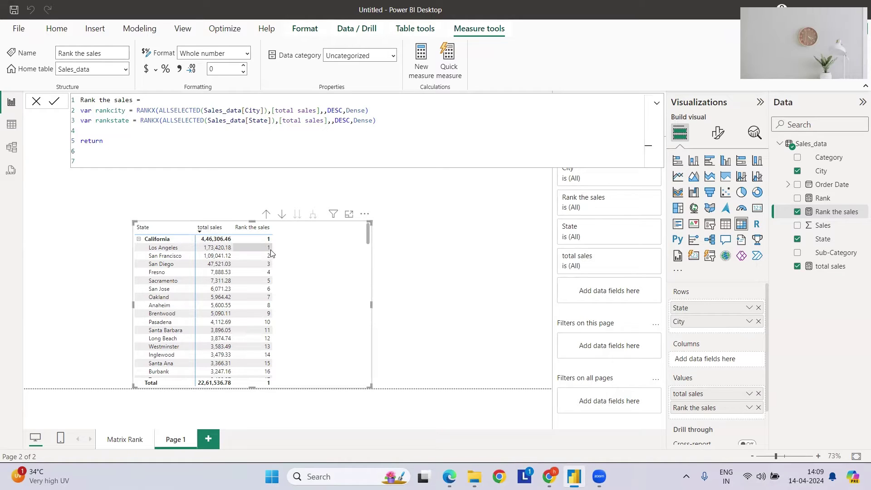
# Step: Commit the formula, remove the erroring Rank the sales from Values, and collapse California
pyautogui.click(139, 244)
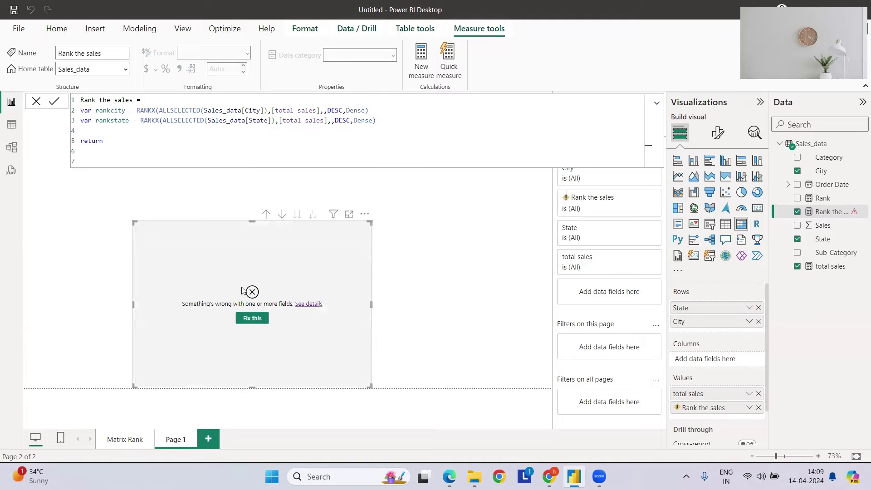
pyautogui.click(116, 144)
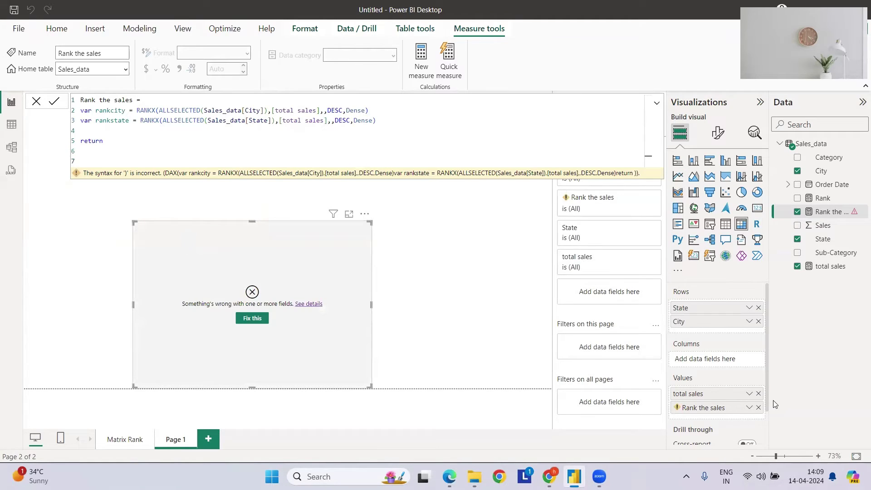
pyautogui.click(758, 407)
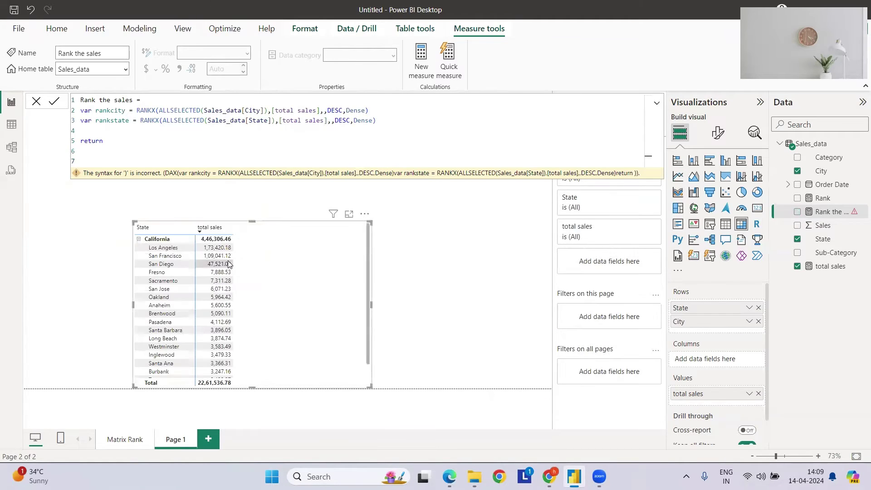
pyautogui.click(140, 239)
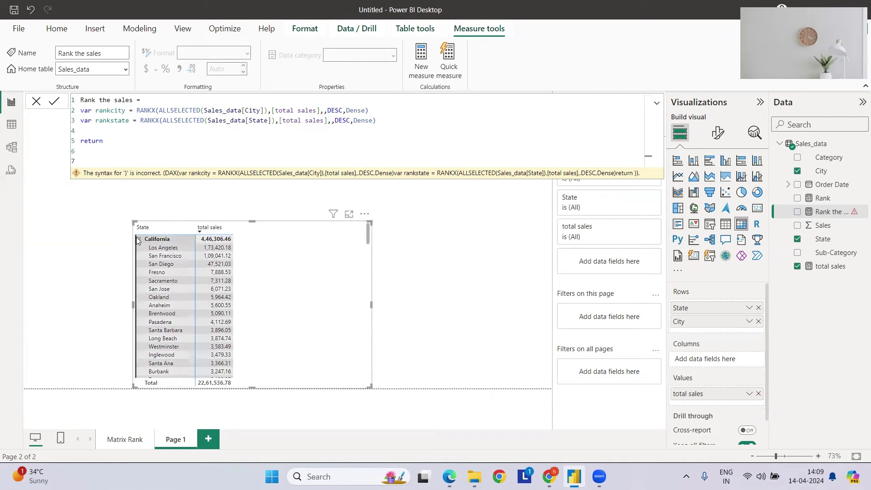
pyautogui.click(145, 436)
pyautogui.click(177, 439)
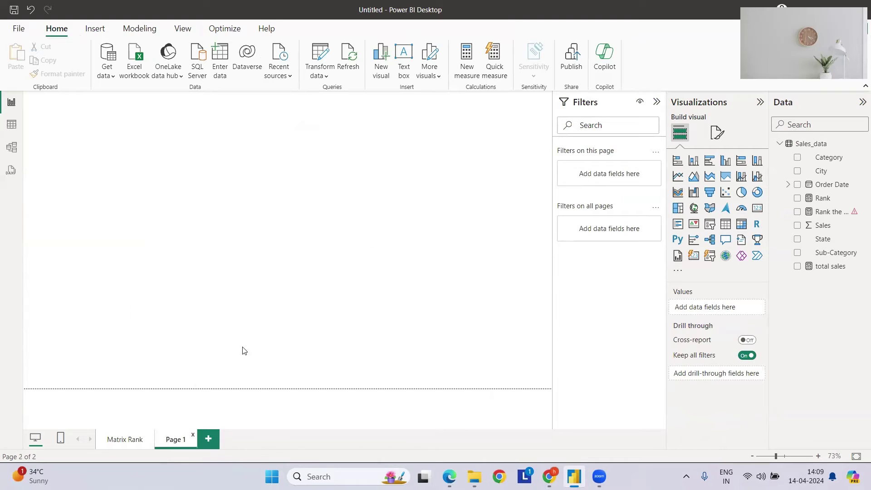
pyautogui.click(828, 212)
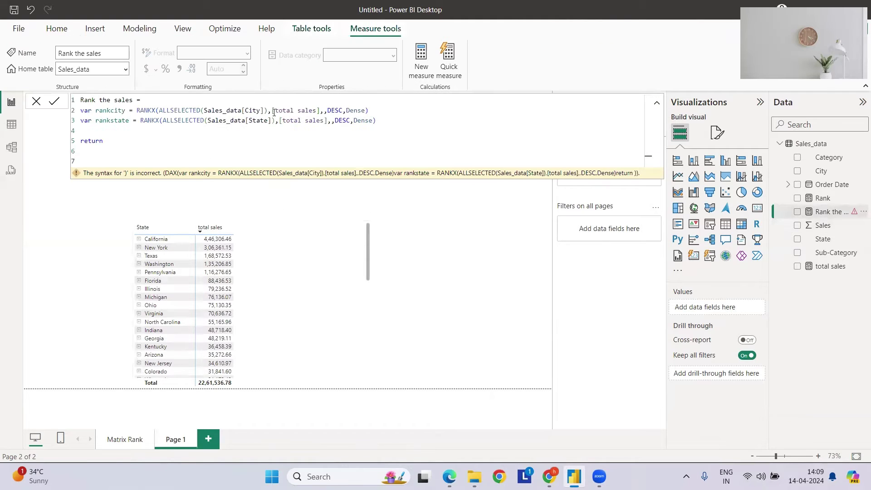
# Step: Under return, start SWITCH(TRUE(), with the condition ISINSCOPE(Sales_data[City]),rankcity
pyautogui.click(173, 138)
pyautogui.press('Return')
pyautogui.press('Tab')
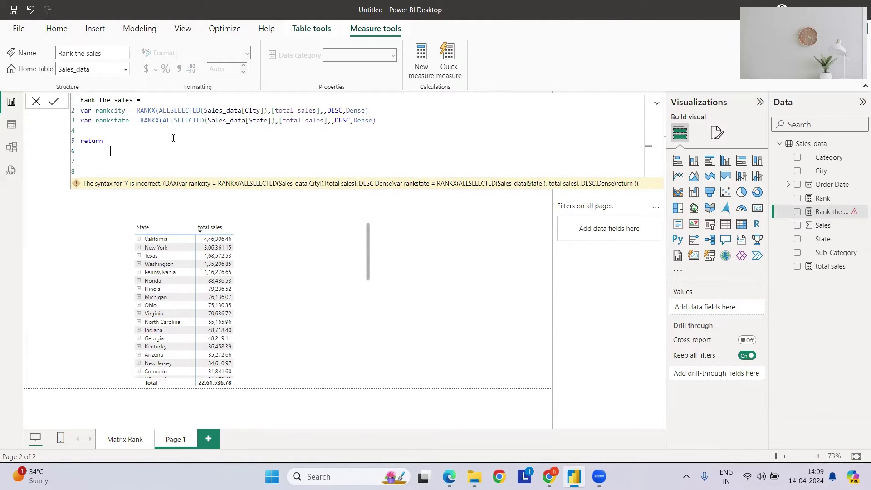
pyautogui.write('s')
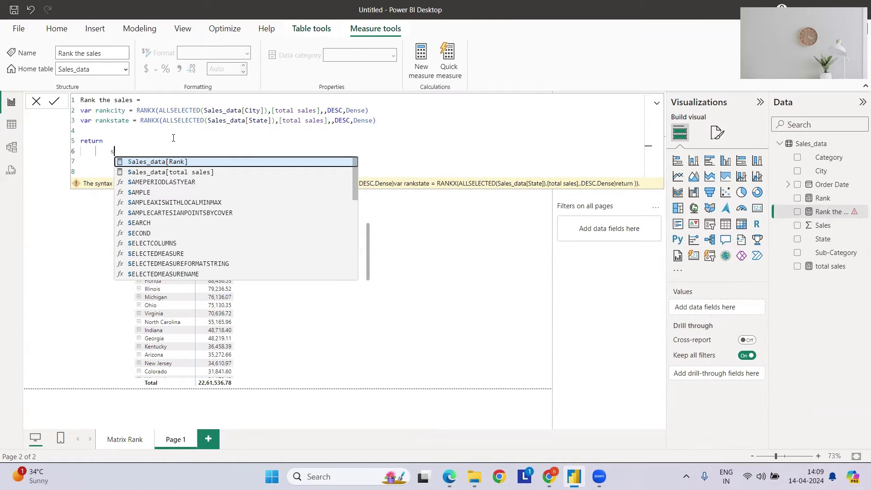
pyautogui.write('w')
pyautogui.press('Tab')
pyautogui.write('tru')
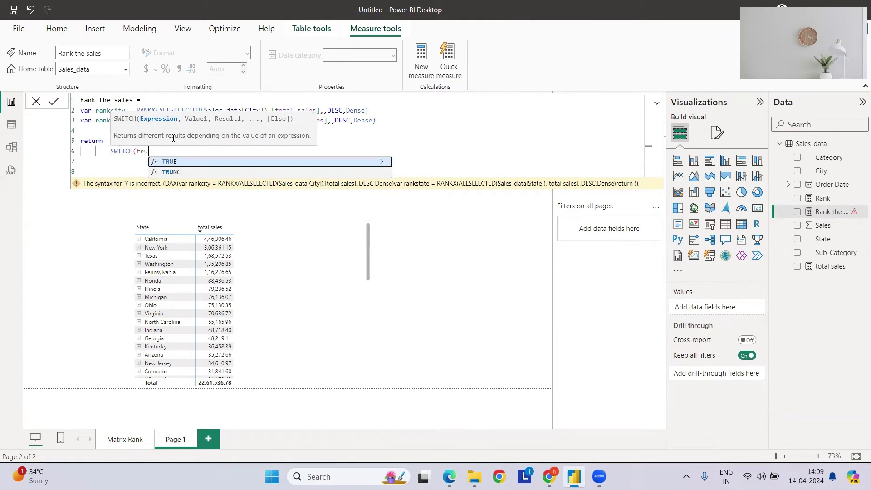
pyautogui.press('Tab')
pyautogui.write(',')
pyautogui.press('Return')
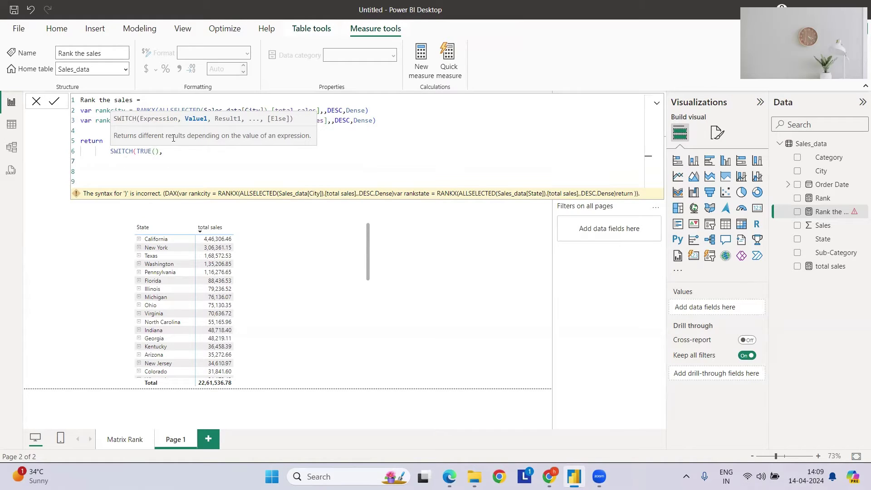
pyautogui.write('isin')
pyautogui.press('Tab')
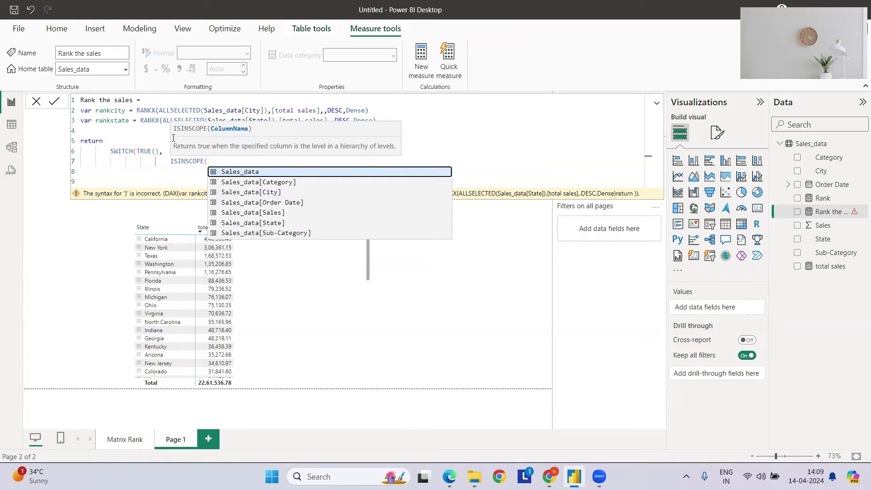
pyautogui.press('Down')
pyautogui.press('Down')
pyautogui.press('Tab')
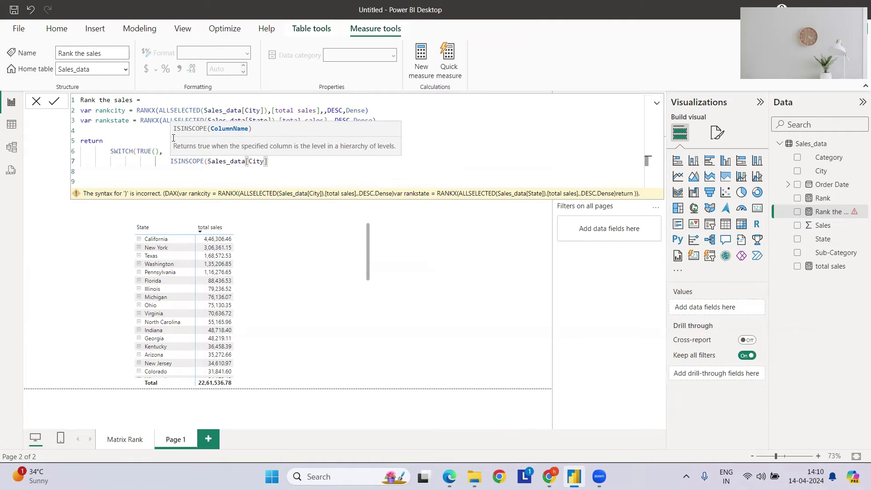
pyautogui.write(',')
pyautogui.press('BackSpace')
pyautogui.write(')')
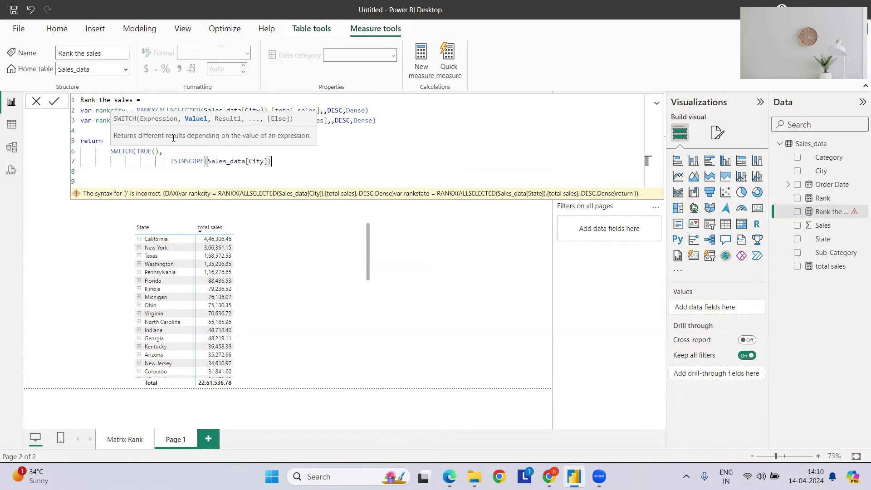
pyautogui.write(',rankcity')
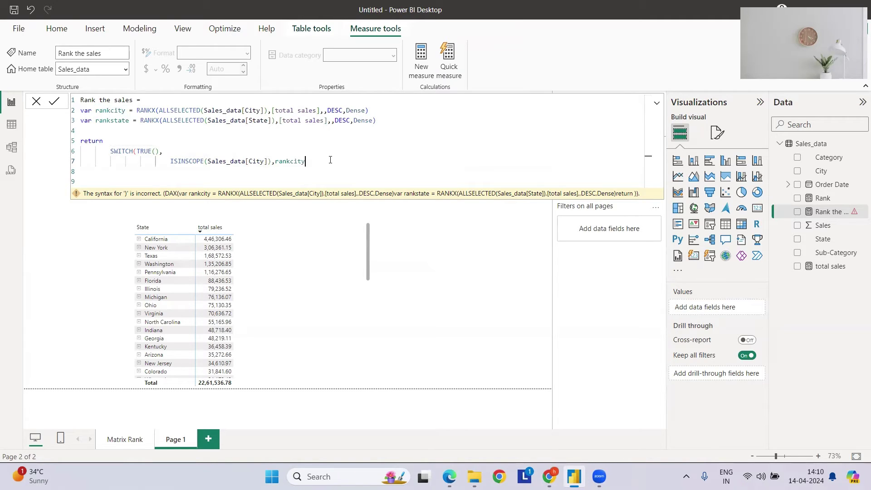
# Step: Add the condition ISINSCOPE(Sales_data[State]),rankstate and close the SWITCH with )
pyautogui.hotkey('shift', 'Return')
pyautogui.write(',ISINSCOPE(')
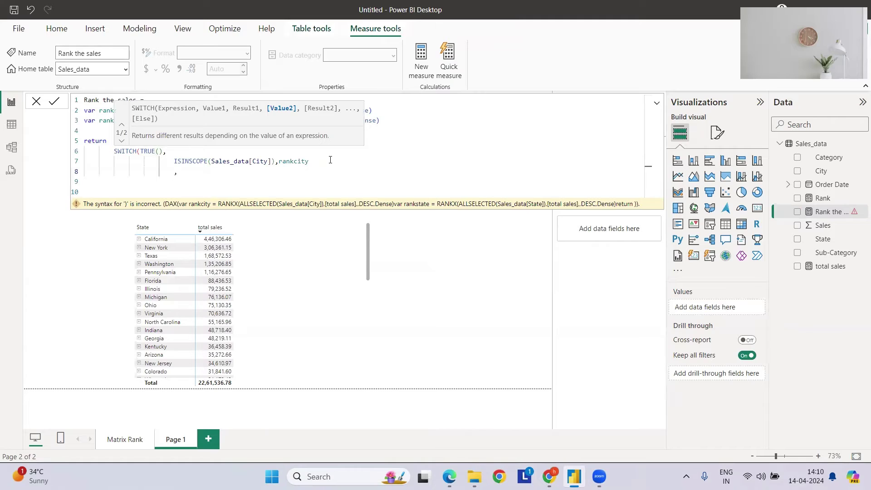
pyautogui.press('Down')
pyautogui.press('Down')
pyautogui.press('Down')
pyautogui.press('Down')
pyautogui.press('Down')
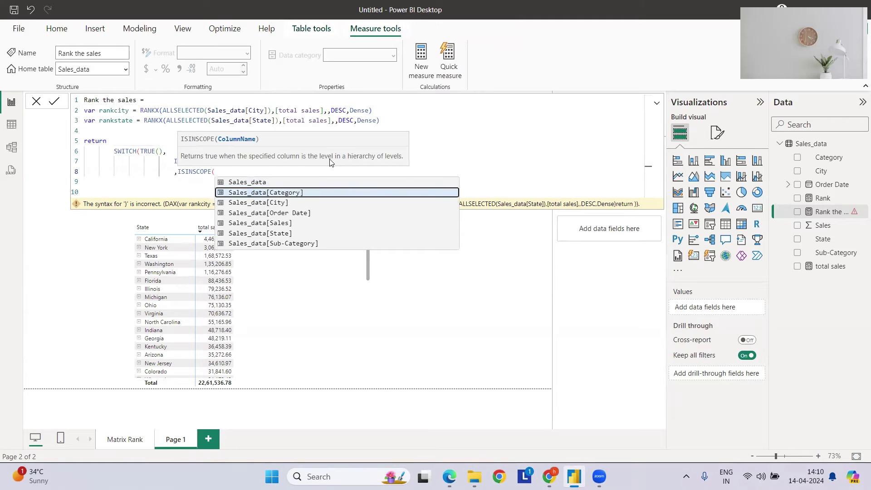
pyautogui.press('Tab')
pyautogui.write(')')
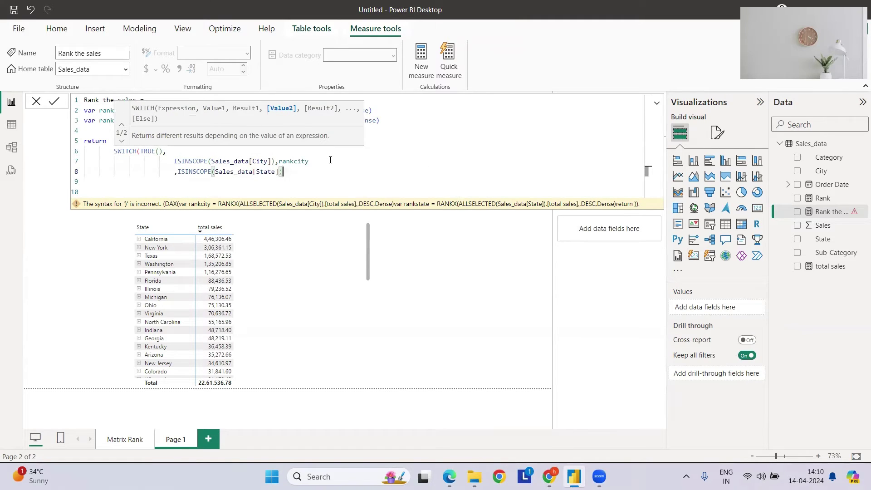
pyautogui.write(',')
pyautogui.doubleClick(100, 121)
pyautogui.hotkey('ctrl', 'c')
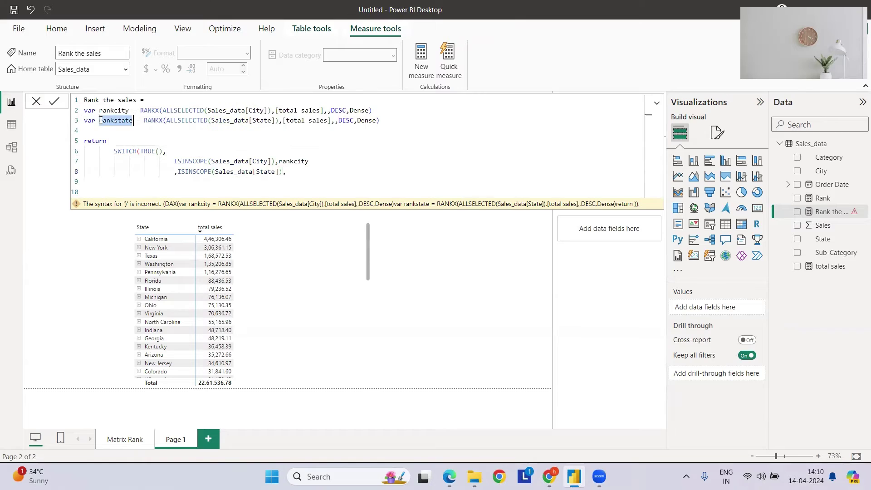
pyautogui.click(286, 172)
pyautogui.hotkey('ctrl', 'v')
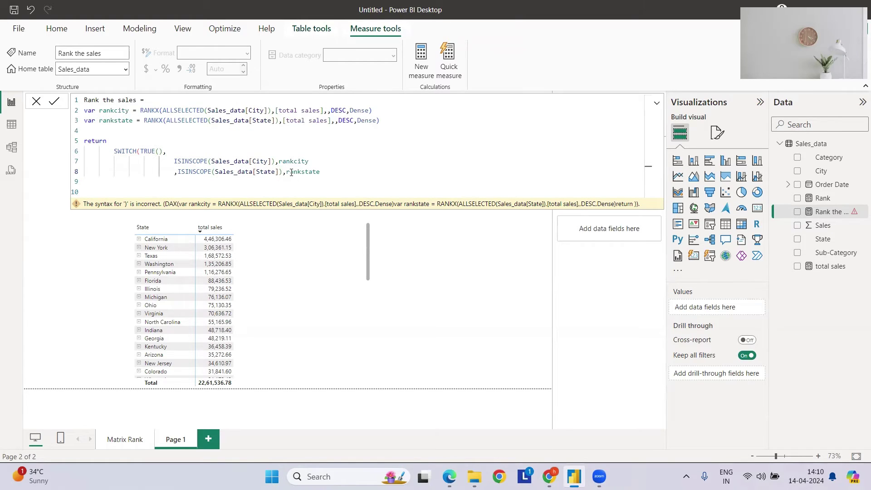
pyautogui.press('Return')
pyautogui.write(')')
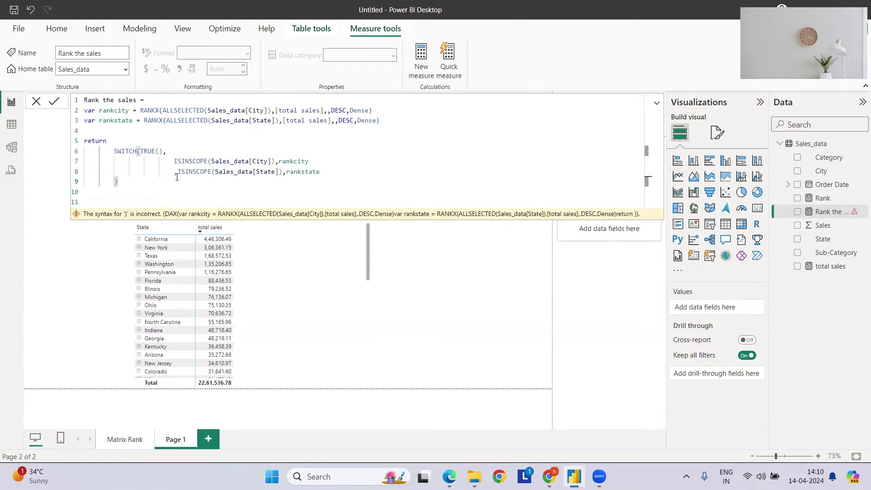
# Step: Review the SWITCH(TRUE() logic and commit the Rank the sales measure
pyautogui.click(122, 152)
pyautogui.doubleClick(150, 153)
pyautogui.moveTo(176, 160); pyautogui.dragTo(316, 163)
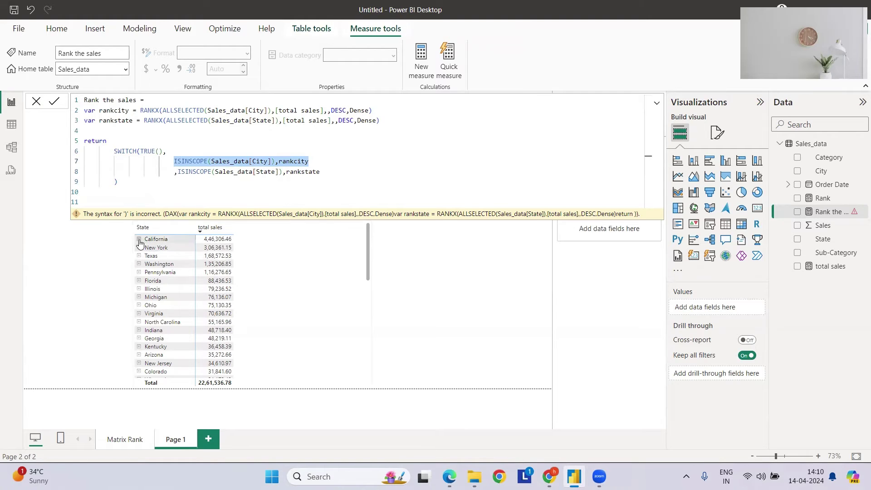
pyautogui.click(150, 242)
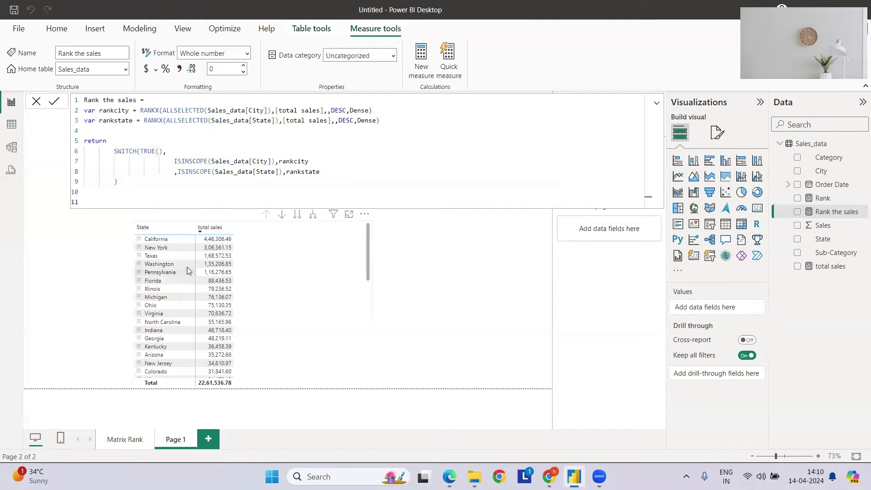
# Step: Expand California, review the city and state conditions, and add Rank the sales to the matrix
pyautogui.click(139, 239)
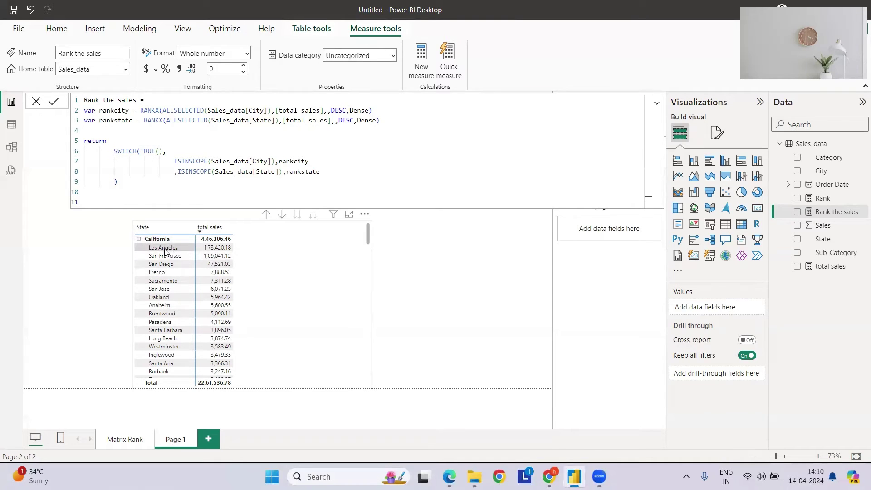
pyautogui.moveTo(173, 162); pyautogui.dragTo(318, 166)
pyautogui.moveTo(179, 172); pyautogui.dragTo(328, 173)
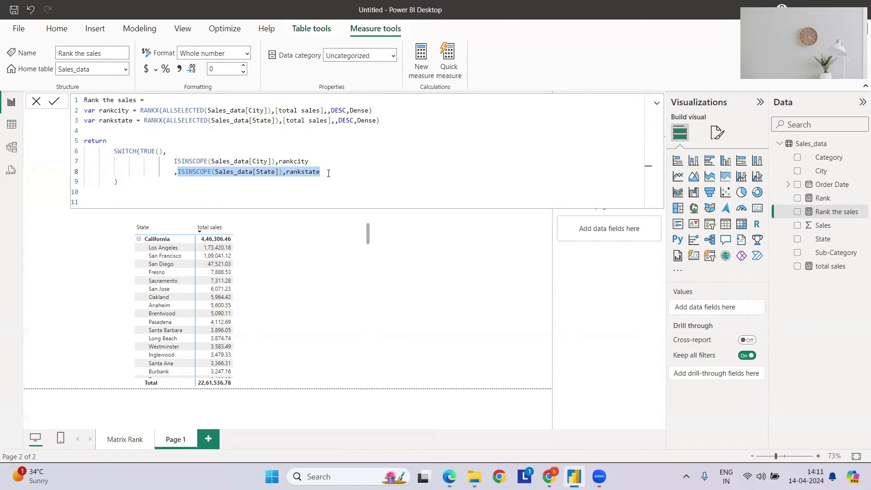
pyautogui.moveTo(141, 112); pyautogui.dragTo(379, 122)
pyautogui.click(199, 180)
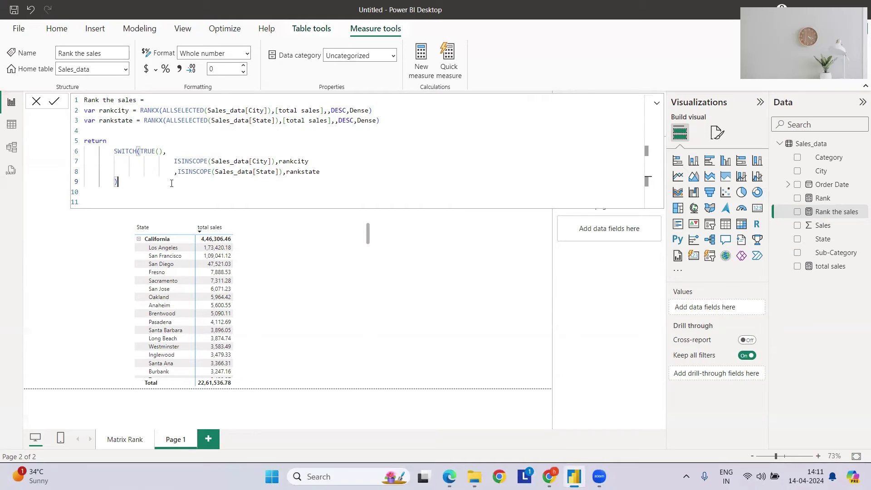
pyautogui.press('Up')
pyautogui.click(346, 269)
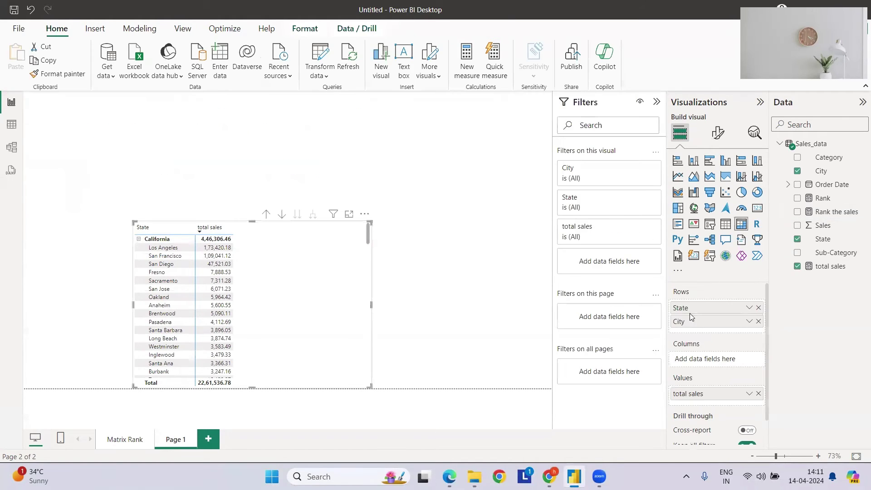
pyautogui.click(798, 212)
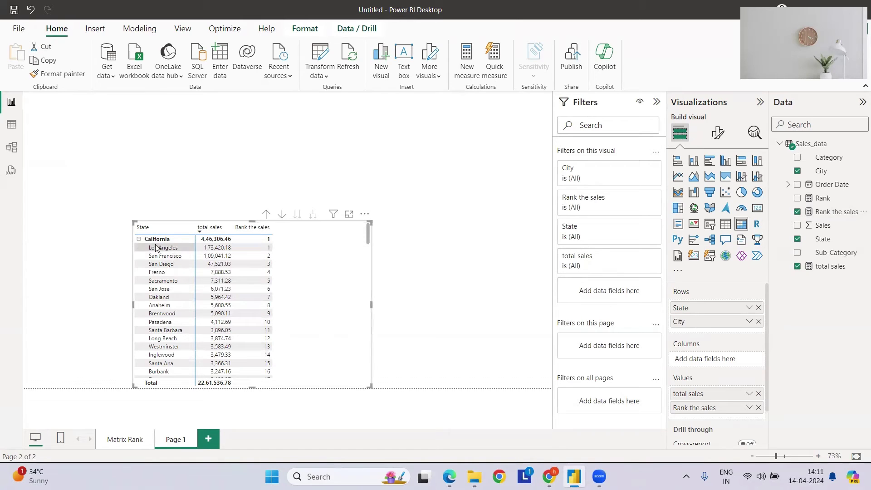
pyautogui.click(139, 239)
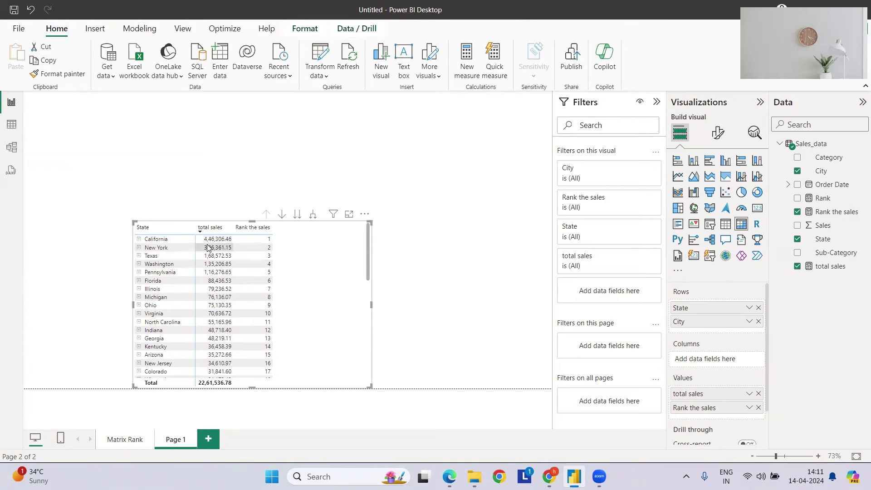
pyautogui.click(138, 240)
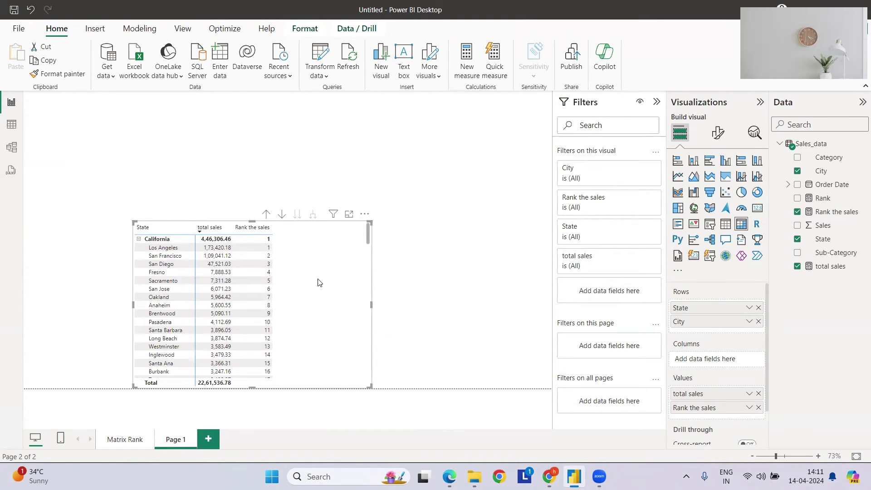
pyautogui.scroll(-15, 257, 290)
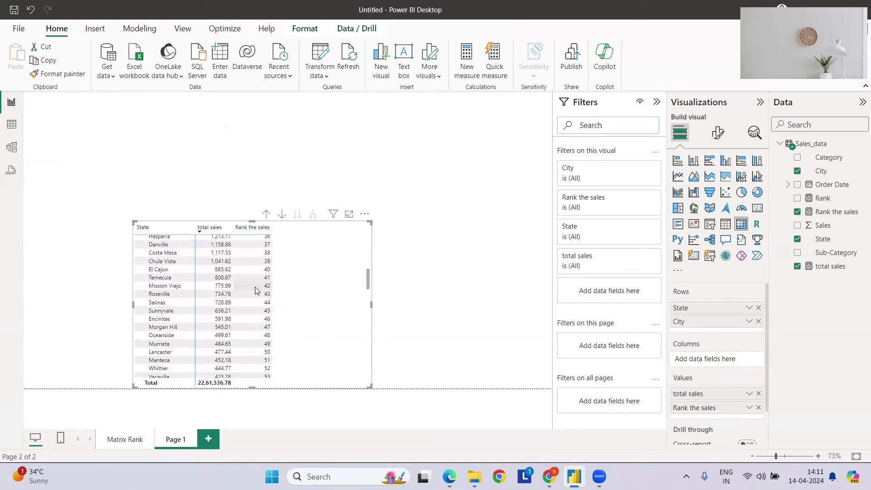
pyautogui.scroll(15, 254, 291)
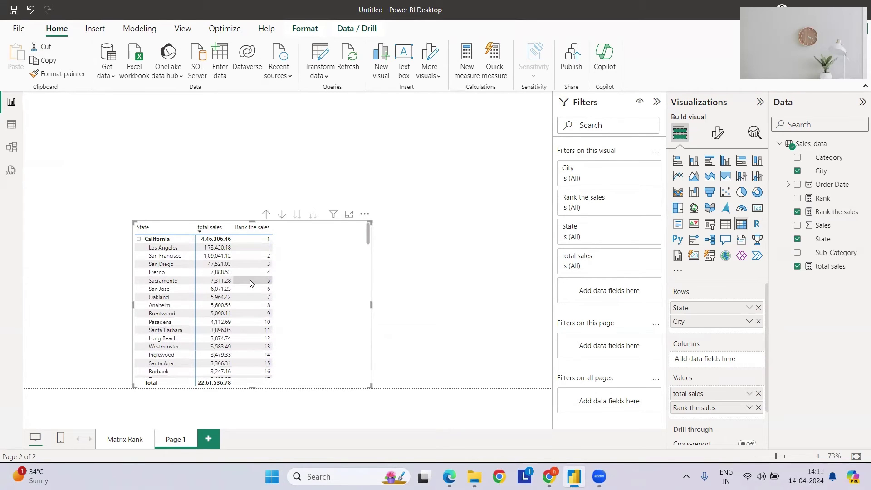
pyautogui.click(436, 180)
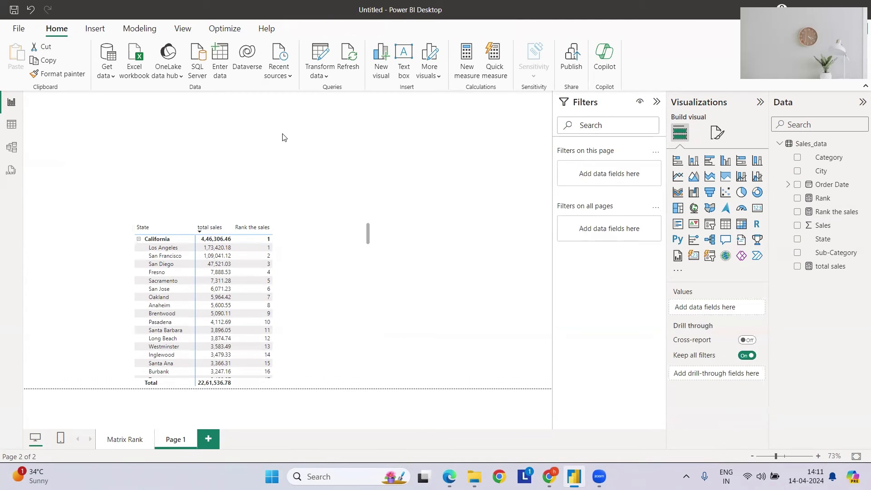
# Step: Create the Numeric range parameter 'Ranks Dynamic' with minimum 1 and maximum 100, plus its slicer
pyautogui.click(152, 29)
pyautogui.click(226, 68)
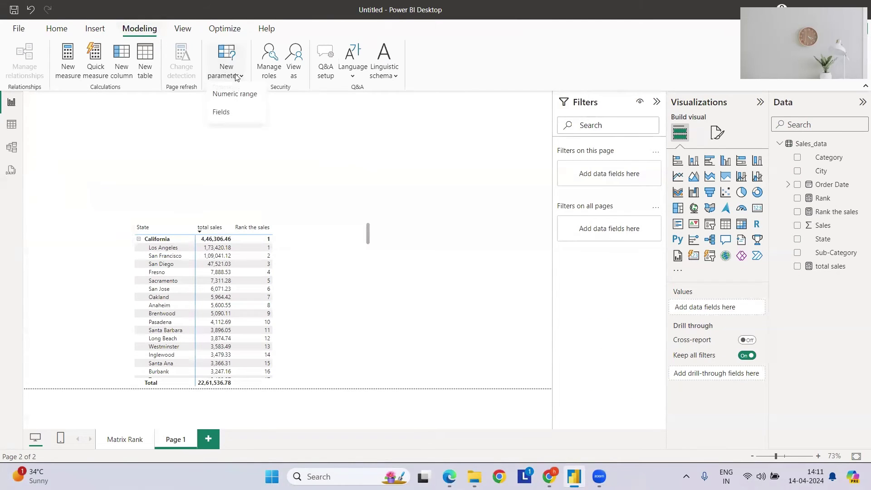
pyautogui.click(238, 93)
pyautogui.doubleClick(272, 162)
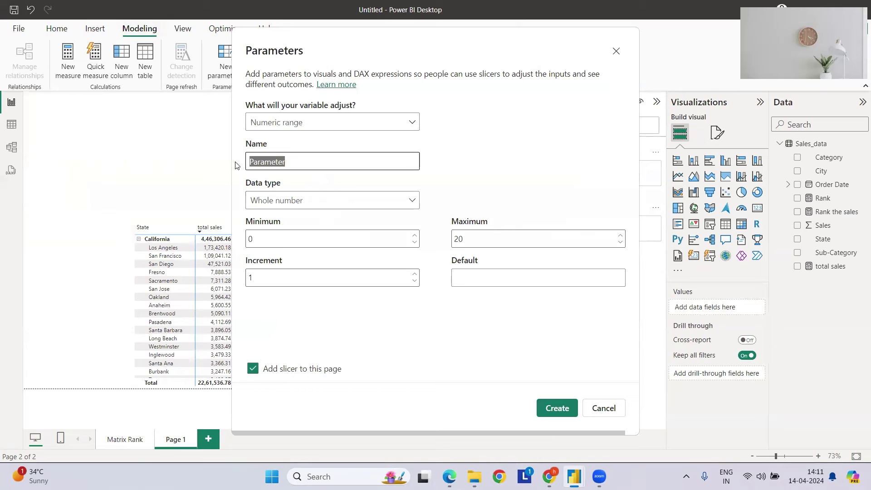
pyautogui.write('Rank')
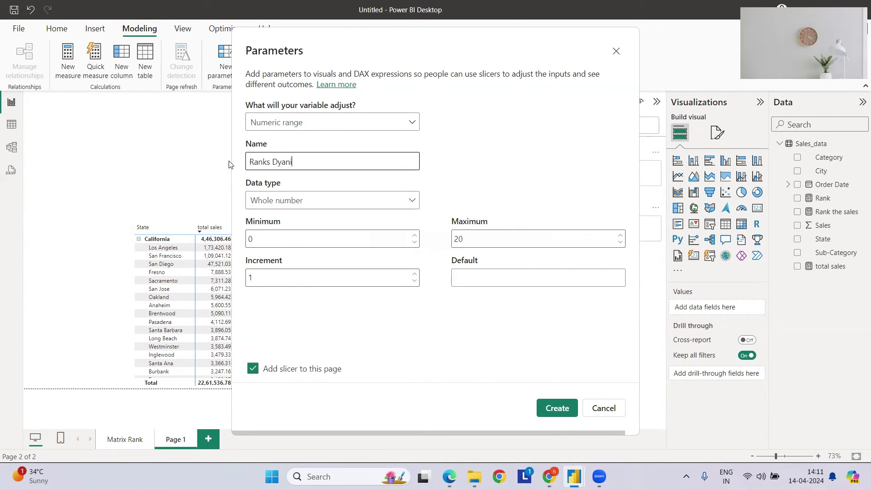
pyautogui.write('s Dynamic')
pyautogui.click(289, 236)
pyautogui.press('BackSpace')
pyautogui.write('1')
pyautogui.click(515, 241)
pyautogui.press('BackSpace')
pyautogui.press('BackSpace')
pyautogui.write('100')
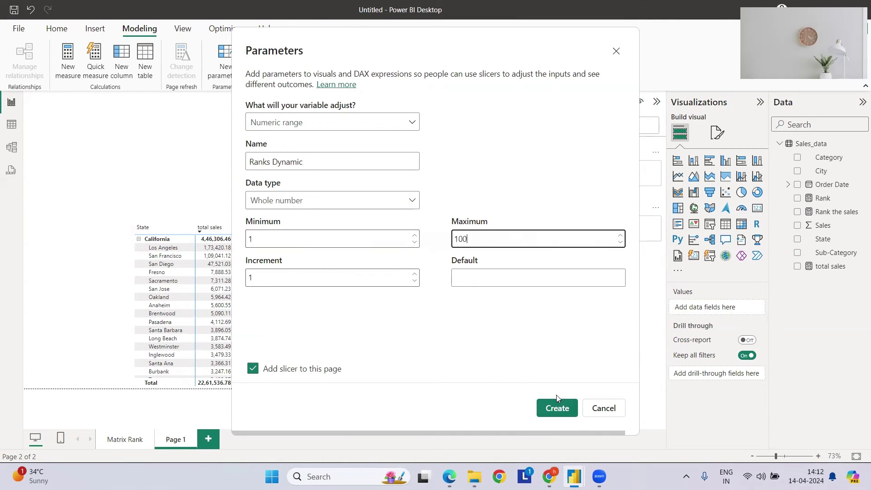
pyautogui.click(556, 408)
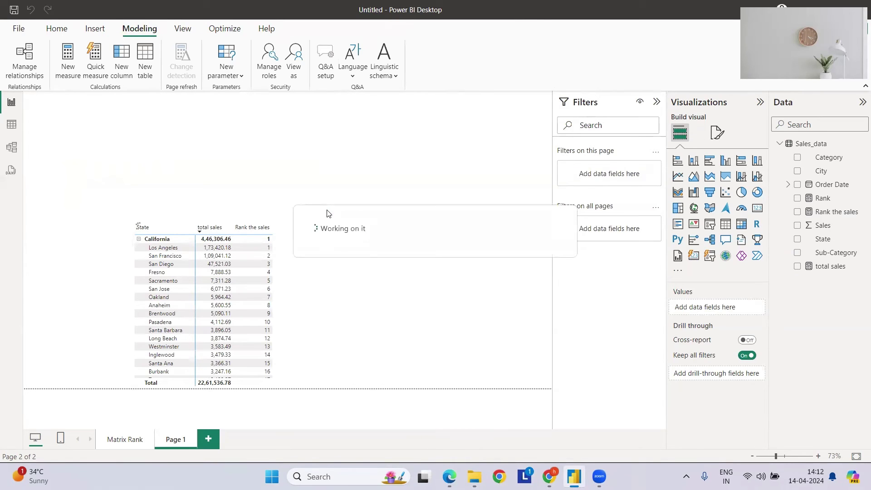
# Step: Set the Ranks Dynamic slicer to 3, move it above the matrix, and open the Rank the sales measure
pyautogui.click(105, 167)
pyautogui.write('3')
pyautogui.press('BackSpace')
pyautogui.write('1')
pyautogui.press('Return')
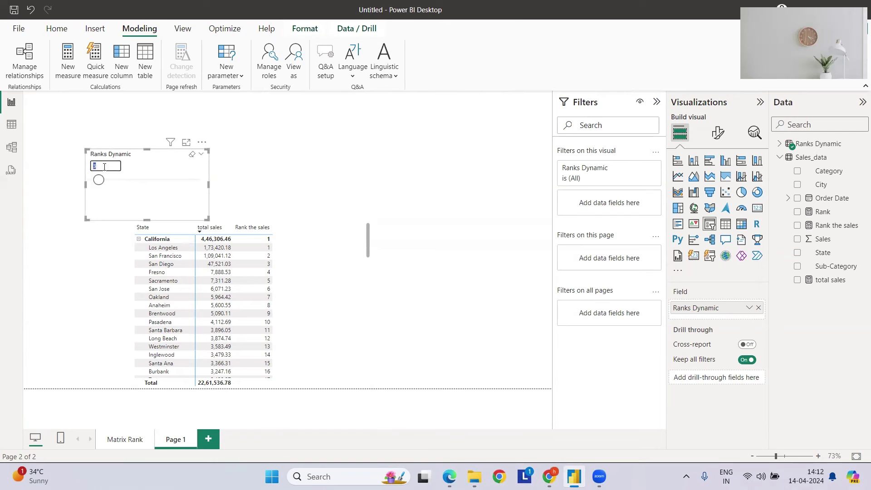
pyautogui.moveTo(138, 167); pyautogui.dragTo(135, 138)
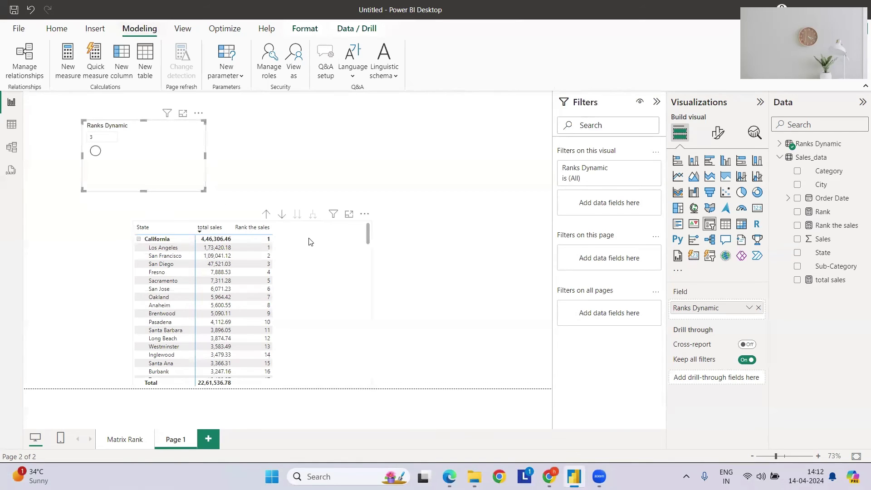
pyautogui.click(804, 227)
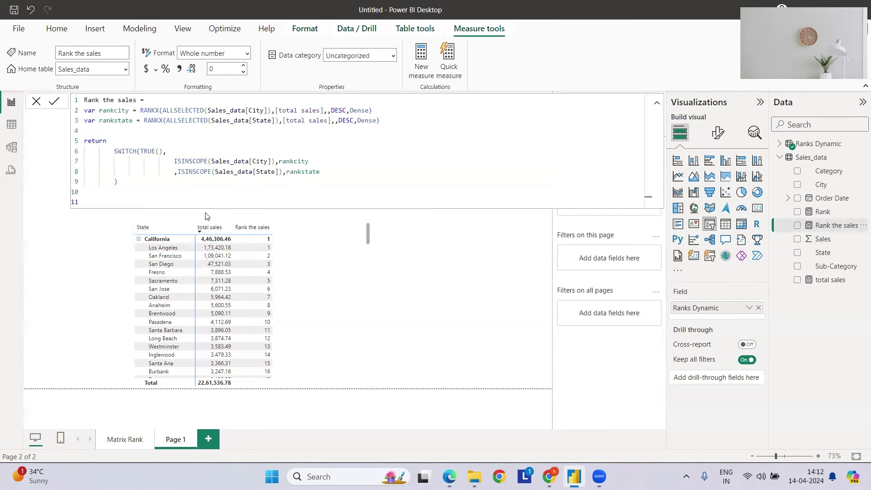
# Step: Store the SWITCH result in a 'var results =' variable and add a RETURN line below it
pyautogui.doubleClick(95, 142)
pyautogui.write('var results =')
pyautogui.click(100, 195)
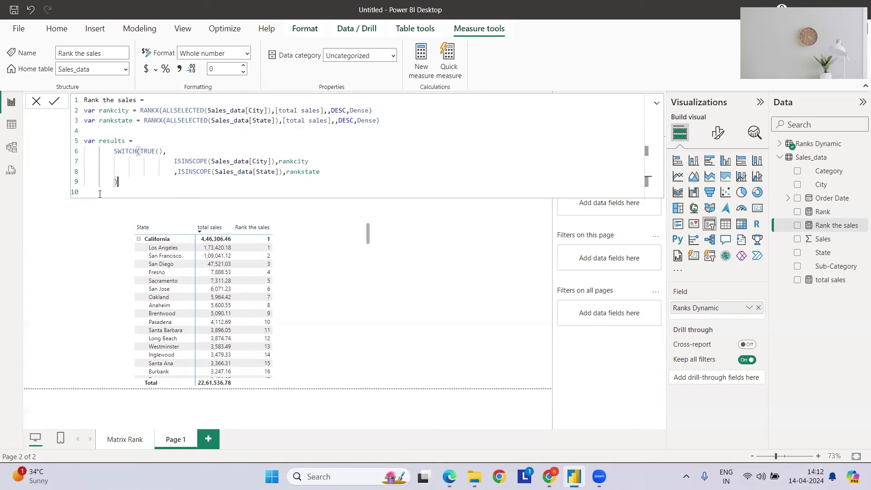
pyautogui.press('Return')
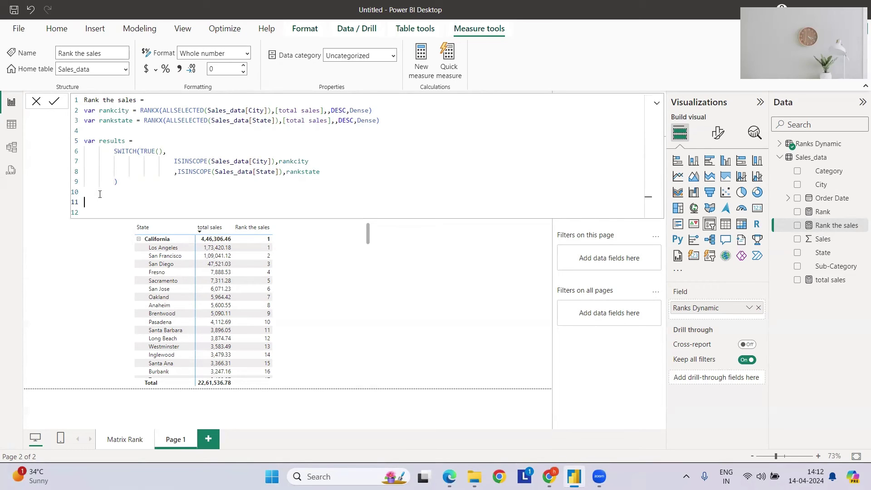
pyautogui.write('return')
pyautogui.press('Tab')
pyautogui.press('Return')
# Step: Return IF(results <= 'Ranks Dynamic'[Ranks Dynamic Value], [total sales]) and commit the measure
pyautogui.write('if')
pyautogui.press('Tab')
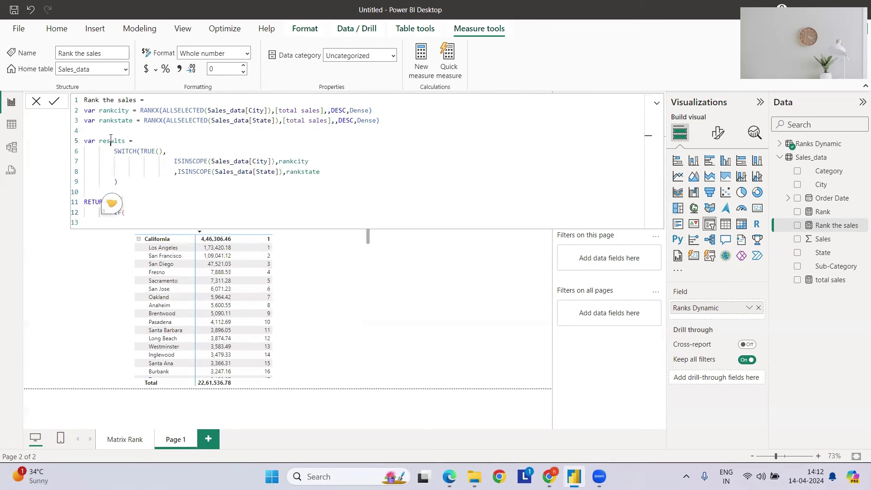
pyautogui.write('results')
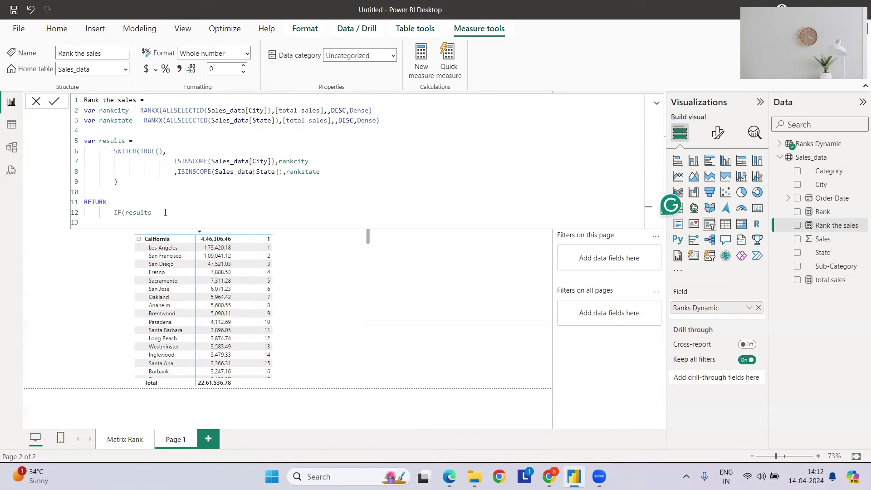
pyautogui.write(' <=rank')
pyautogui.press('Tab')
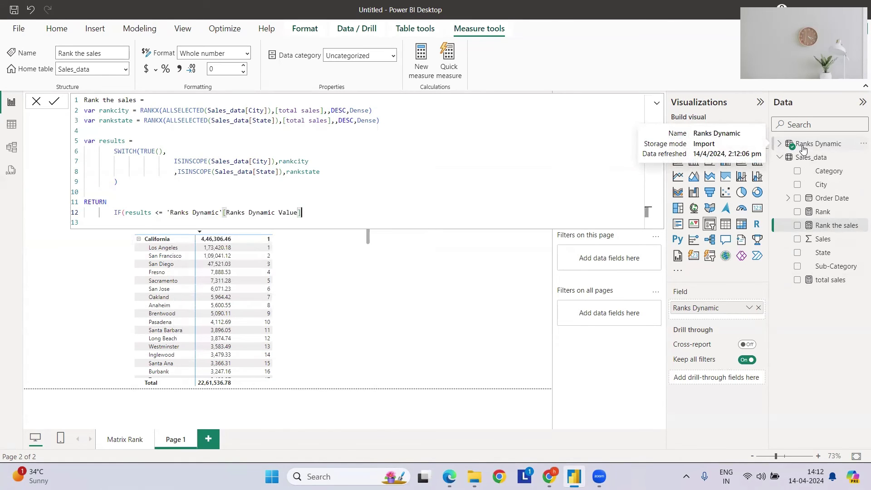
pyautogui.write(',tot')
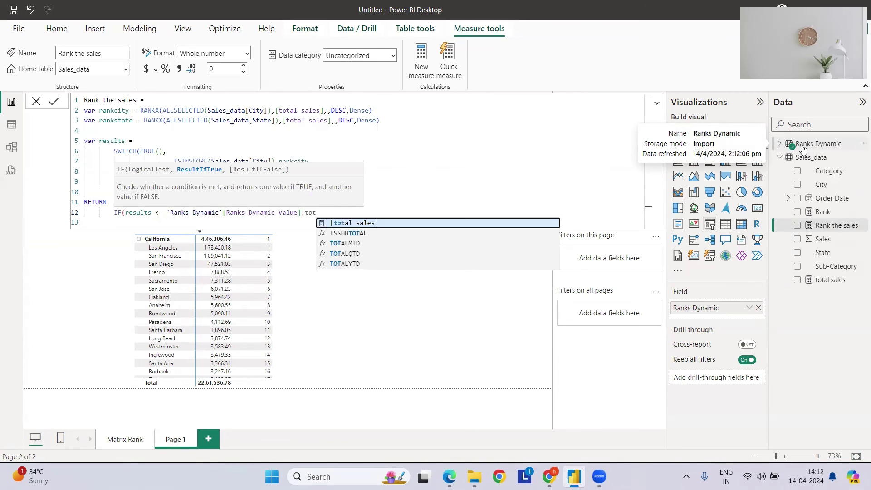
pyautogui.press('Tab')
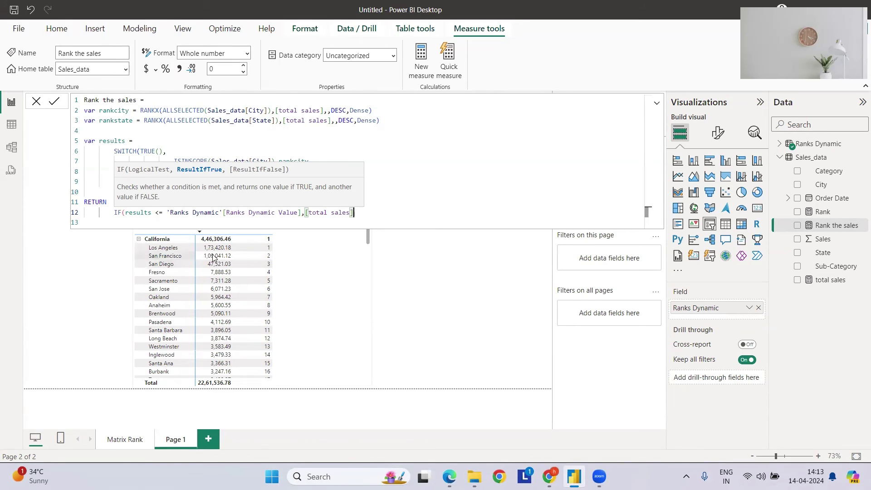
pyautogui.click(365, 216)
pyautogui.write(')')
pyautogui.press('Return')
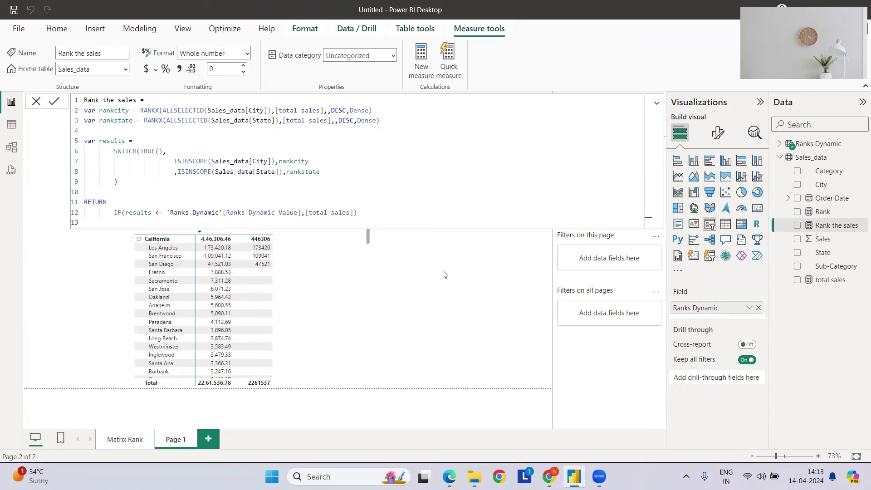
# Step: Back in the report, set the Ranks Dynamic slicer to 5
pyautogui.click(470, 268)
pyautogui.write('5')
pyautogui.press('Return')
# Step: Drop total sales from the matrix values and expand New York, Pennsylvania, Texas and Washington
pyautogui.click(322, 255)
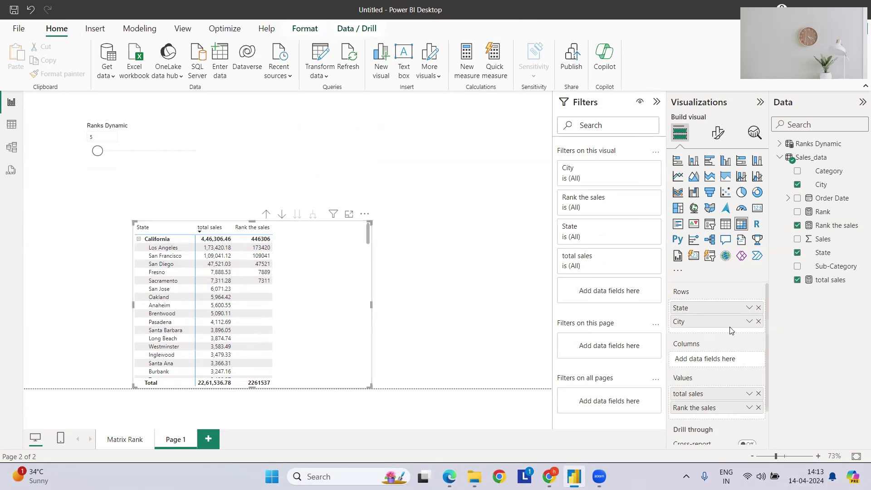
pyautogui.click(759, 393)
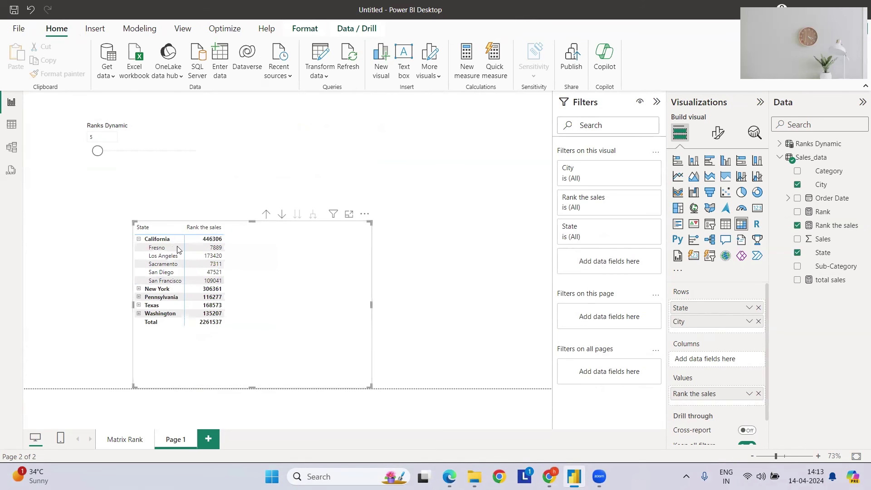
pyautogui.click(139, 290)
pyautogui.click(139, 338)
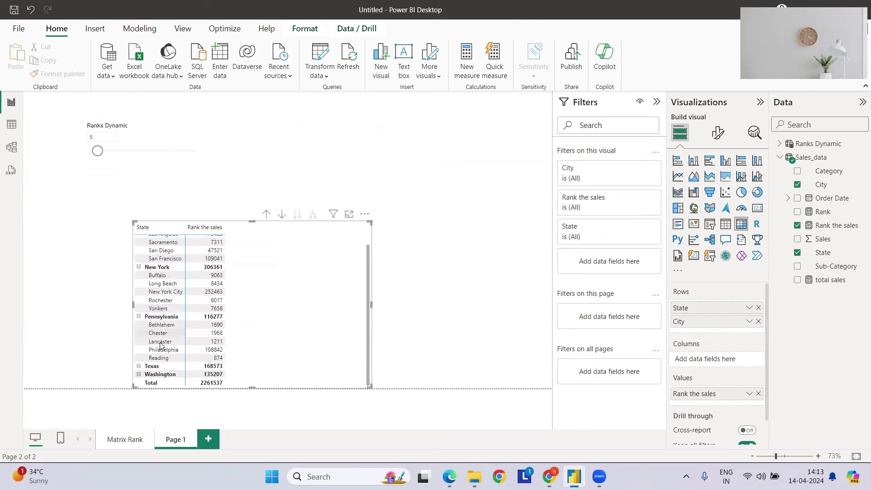
pyautogui.click(139, 366)
pyautogui.click(139, 375)
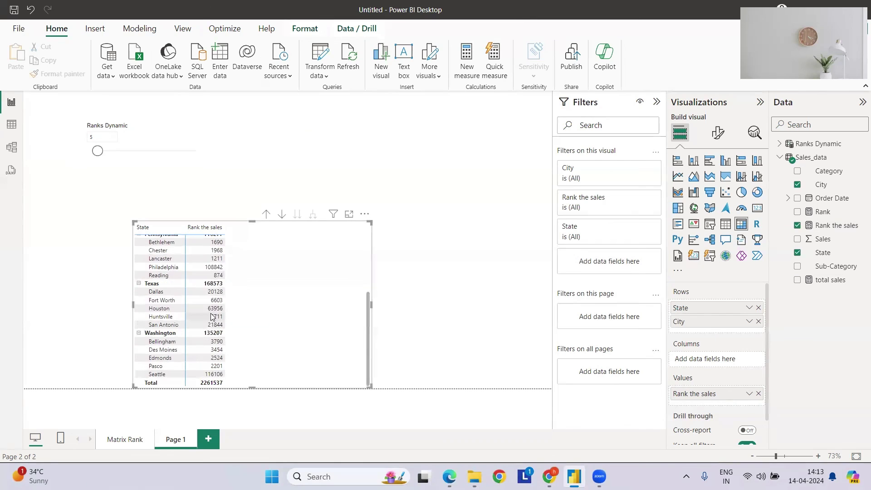
pyautogui.scroll(5, 268, 286)
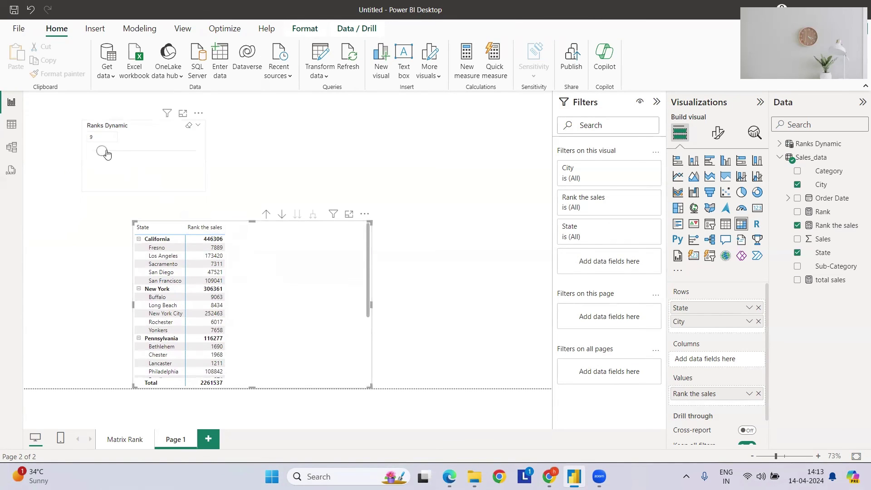
# Step: Raise the Ranks Dynamic slicer to 11 and expand Florida to list its cities
pyautogui.moveTo(98, 152); pyautogui.dragTo(104, 151)
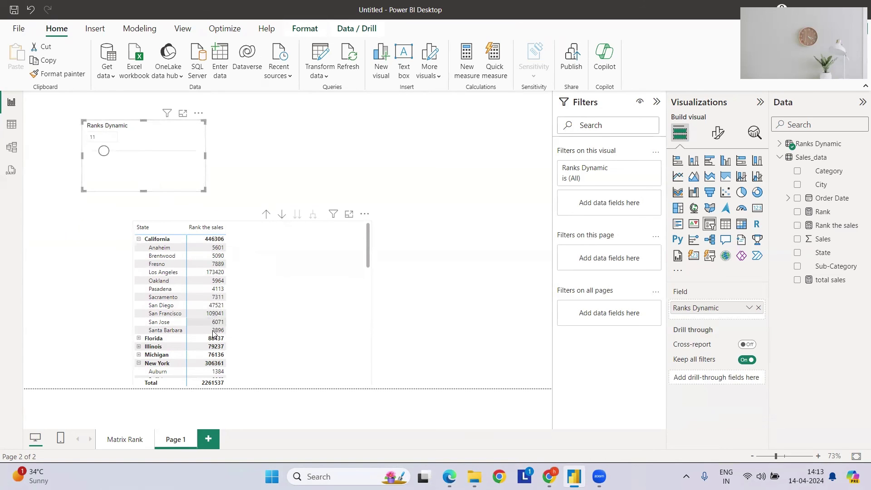
pyautogui.click(139, 342)
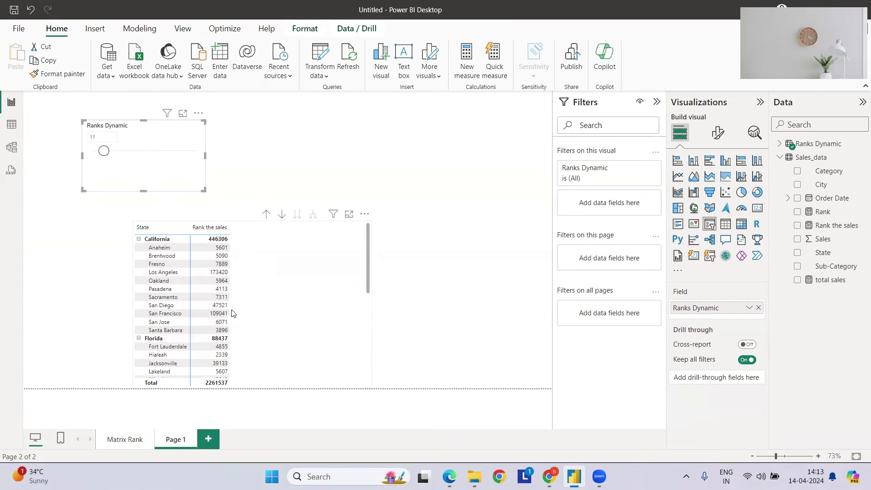
pyautogui.scroll(-5, 231, 308)
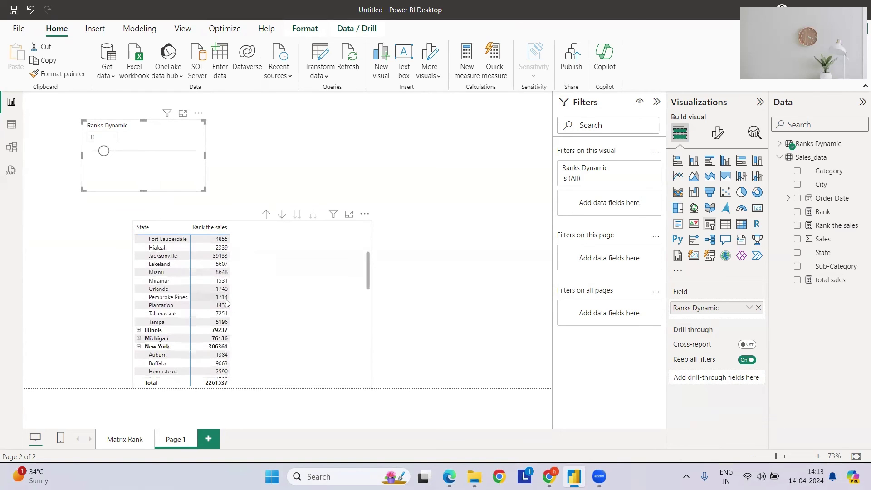
# Step: Narrow the matrix visual by dragging its right edge to the left
pyautogui.click(375, 309)
pyautogui.click(362, 303)
pyautogui.moveTo(371, 304); pyautogui.dragTo(257, 304)
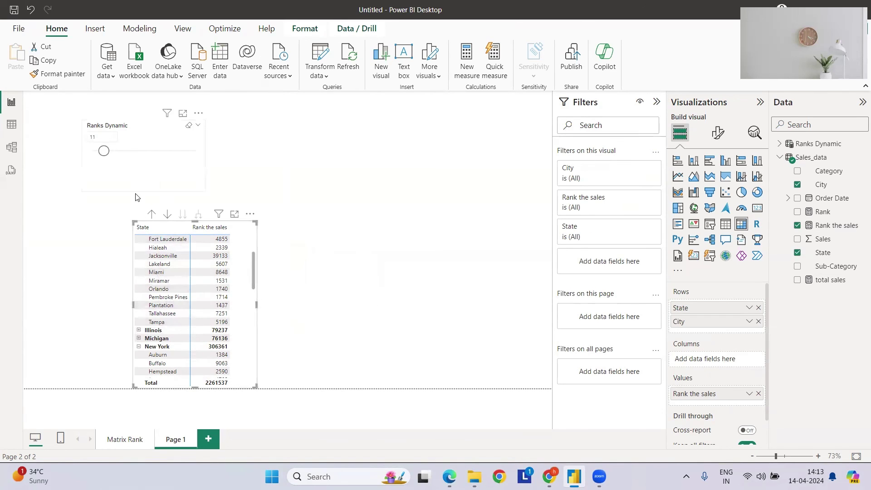
pyautogui.scroll(5, 172, 282)
# Step: Set the Ranks Dynamic slicer value to 3
pyautogui.doubleClick(102, 139)
pyautogui.write('3')
pyautogui.press('Return')
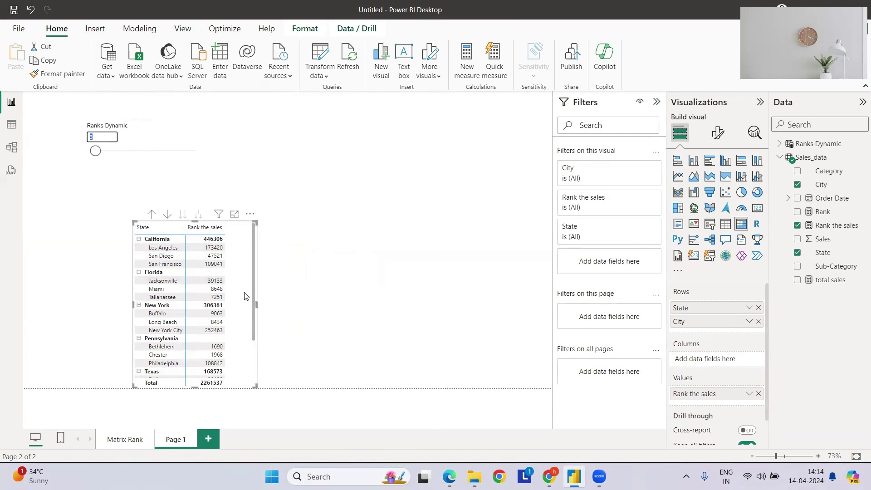